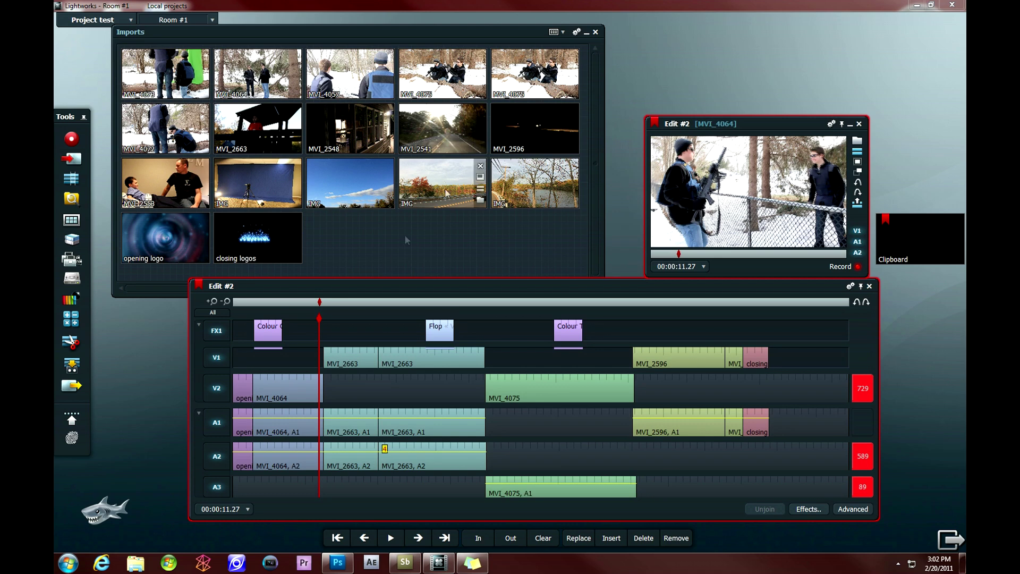
- Scrub the edit to preview the MVI_2663, MVI_4064 and MVI_4075 shots
{"action": "left_click", "coordinate": [445, 302]}
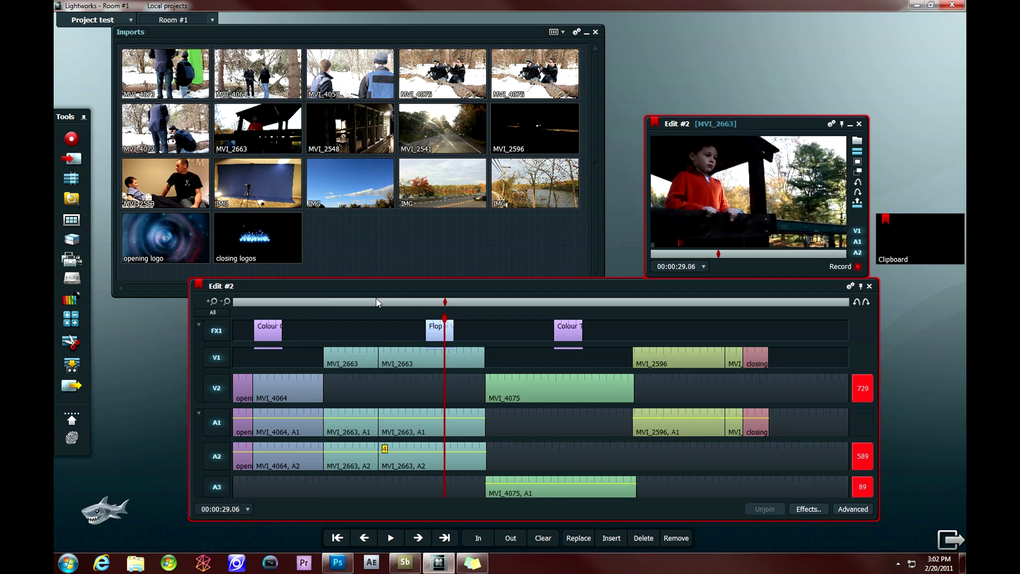
{"action": "left_click", "coordinate": [267, 300]}
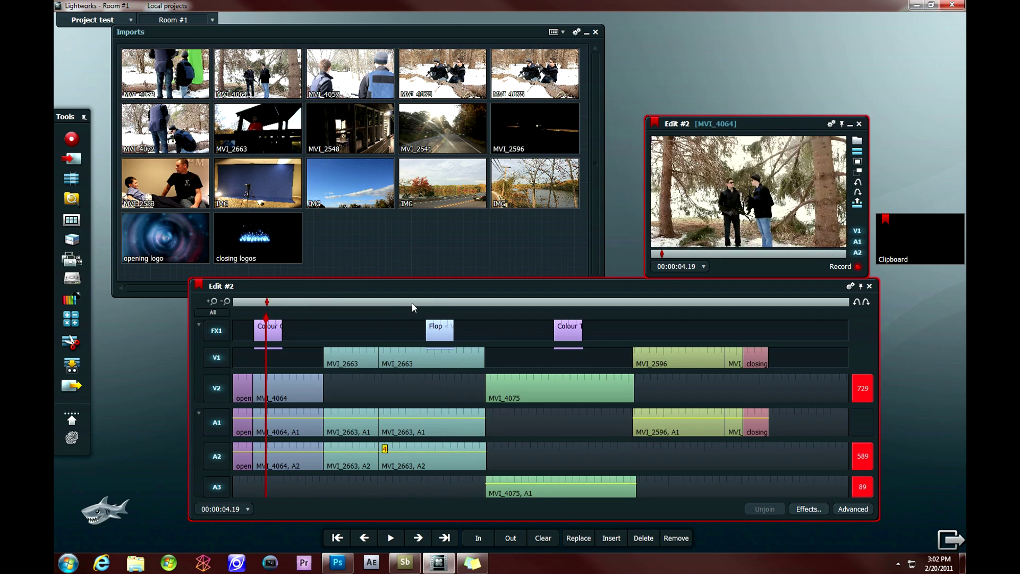
{"action": "left_click", "coordinate": [563, 301]}
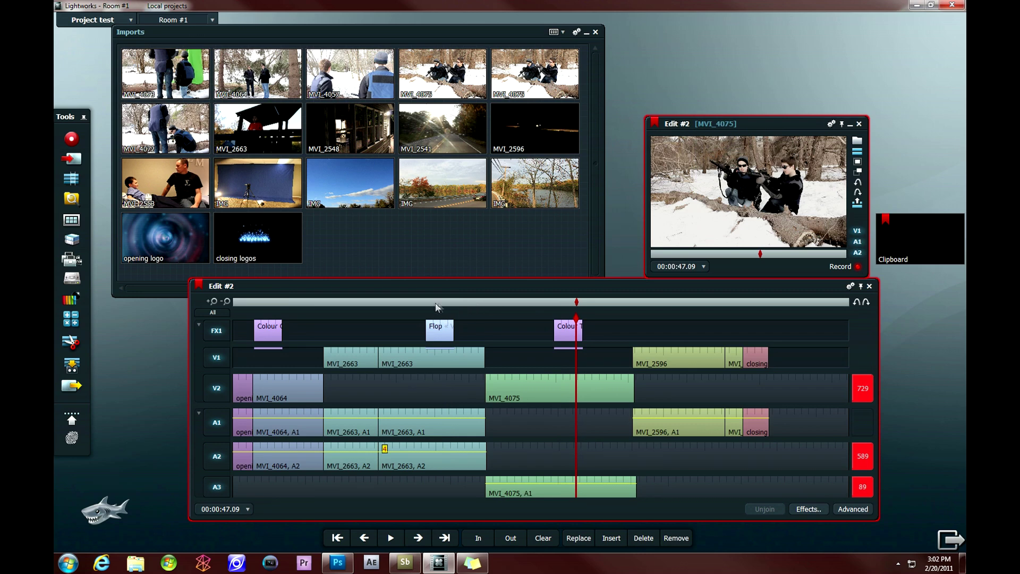
{"action": "left_click", "coordinate": [449, 302]}
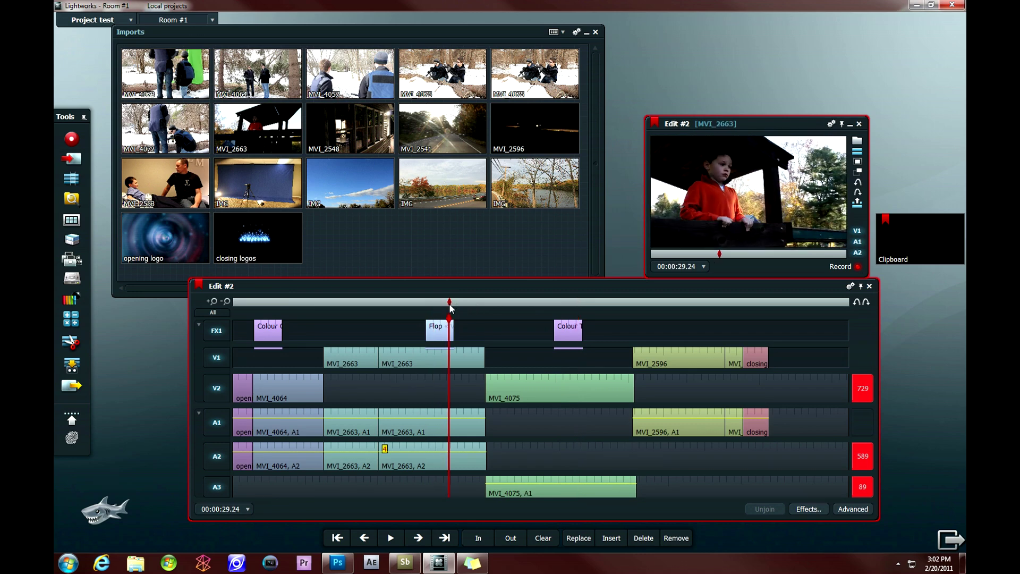
- Cancel the Flop trim and park the playhead at the MVI_4064/MVI_2663 cut near 00:00:12.21
{"action": "left_click", "coordinate": [415, 327]}
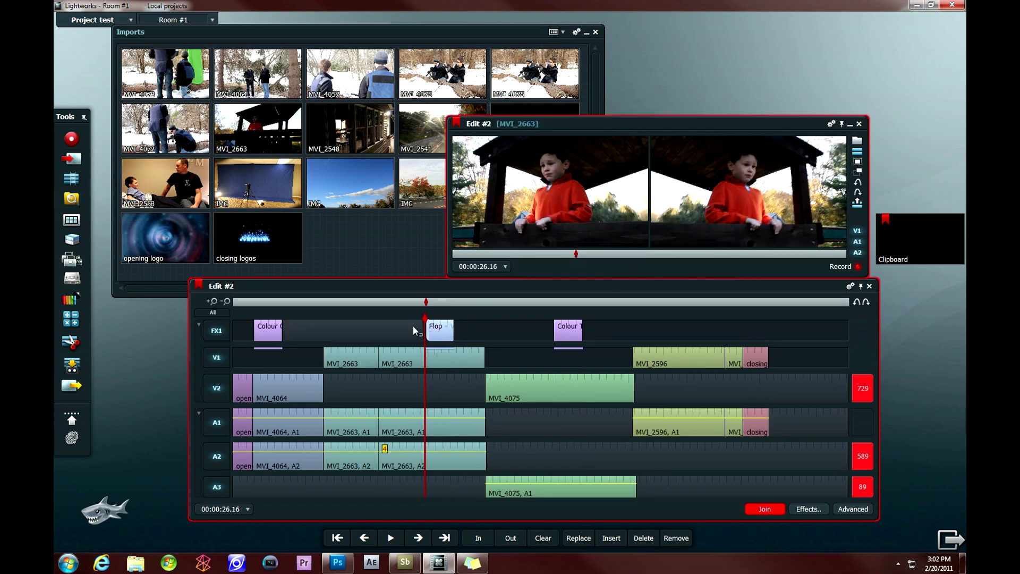
{"action": "left_click", "coordinate": [779, 510]}
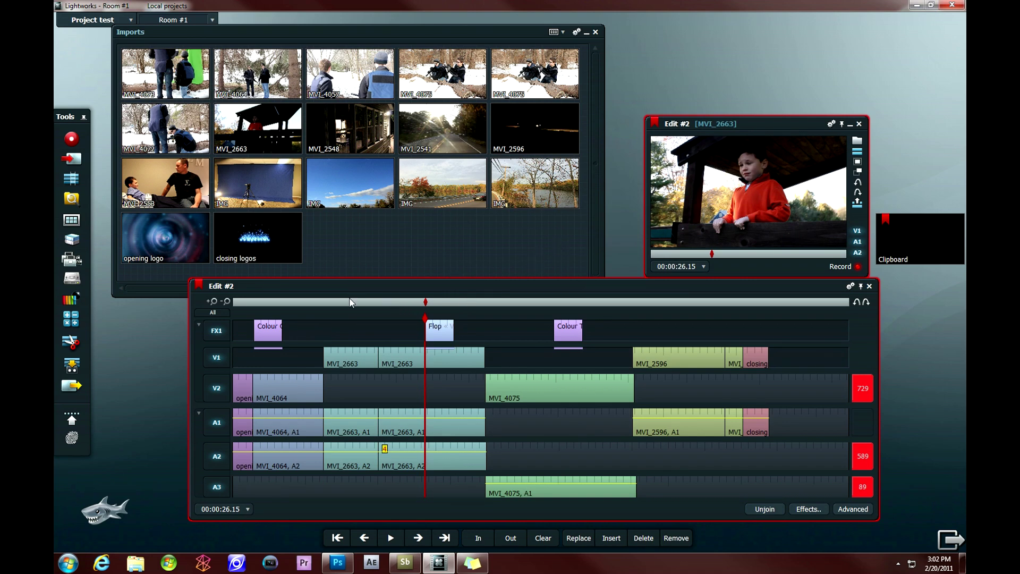
{"action": "left_click", "coordinate": [322, 302]}
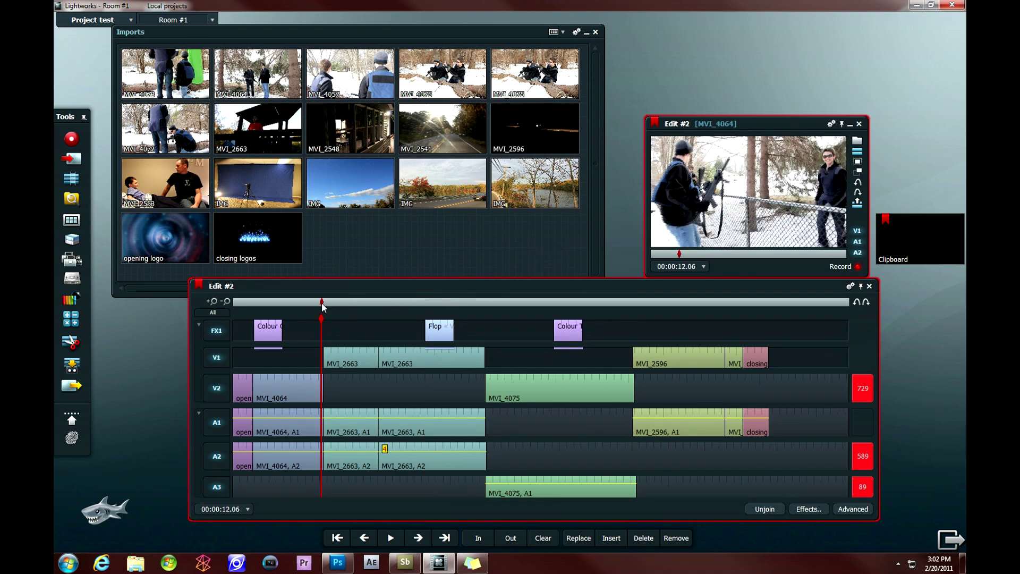
{"action": "left_click", "coordinate": [325, 302]}
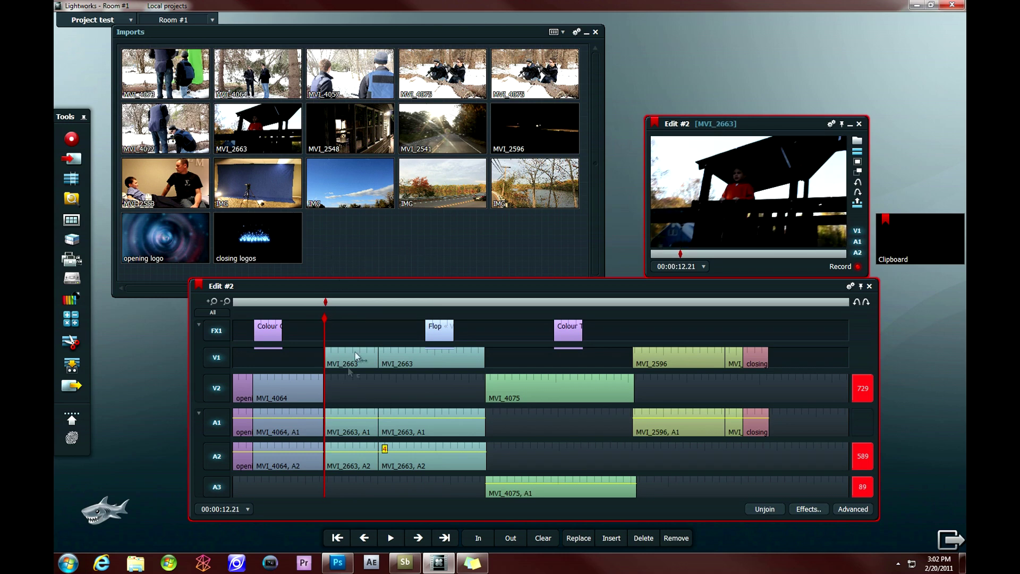
- Jump through MVI_4075 toward its end to search for the cut into MVI_2596
{"action": "left_click", "coordinate": [488, 302]}
{"action": "left_click", "coordinate": [484, 302]}
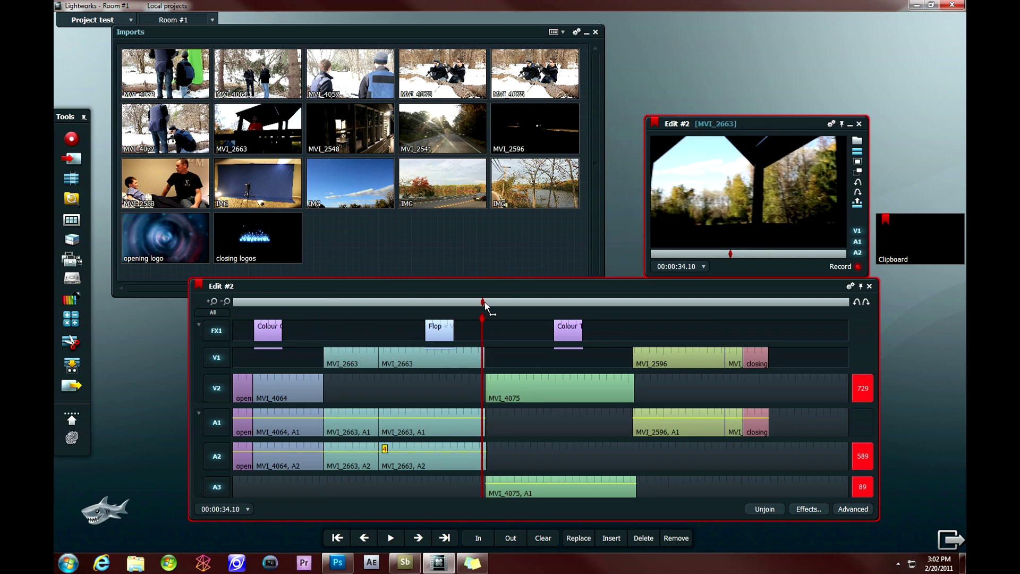
{"action": "left_click", "coordinate": [487, 302]}
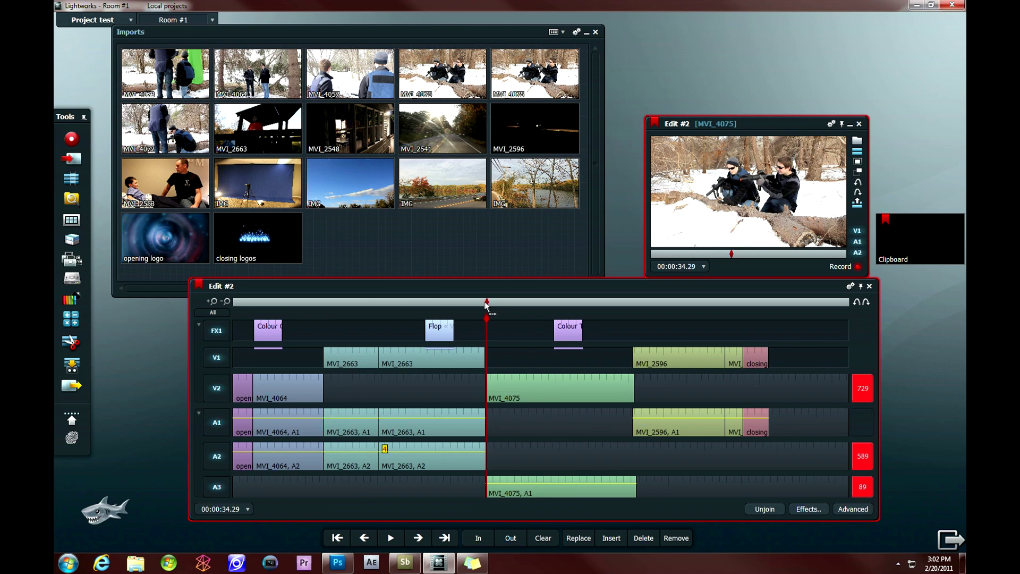
{"action": "left_click", "coordinate": [630, 302]}
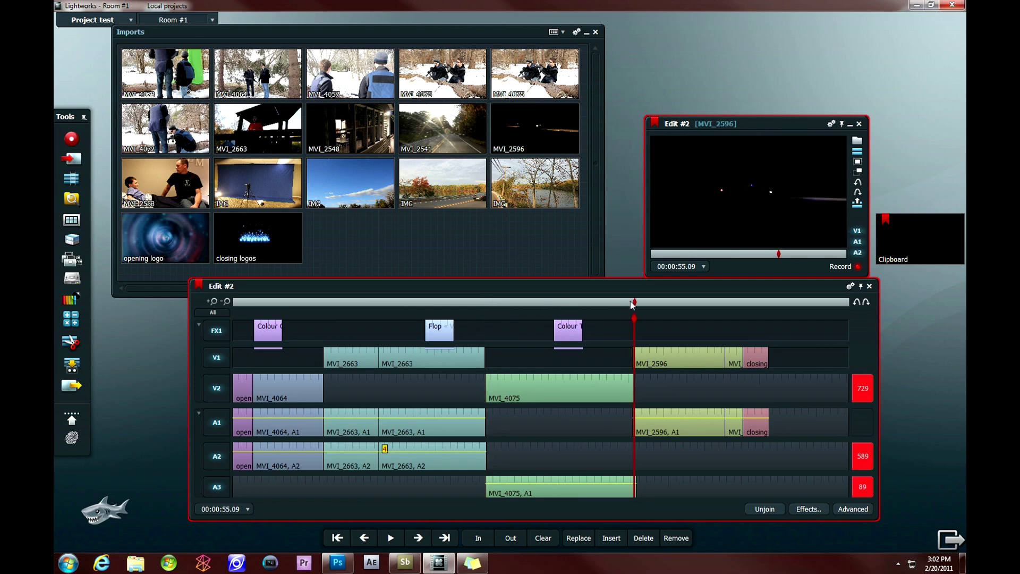
{"action": "left_click", "coordinate": [633, 303]}
{"action": "left_click", "coordinate": [627, 302]}
- Nudge the playhead onto the MVI_4075/MVI_2596 cut near 00:00:55.05 and bring up Add Effects
{"action": "left_click", "coordinate": [634, 302]}
{"action": "left_click", "coordinate": [630, 303]}
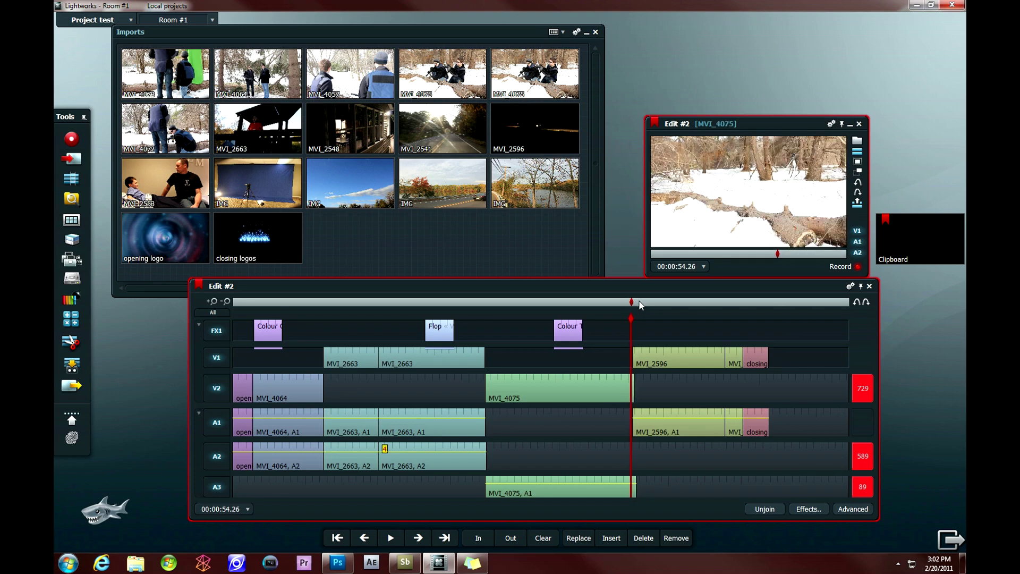
{"action": "left_click", "coordinate": [639, 302]}
{"action": "left_click", "coordinate": [632, 302]}
{"action": "left_click", "coordinate": [634, 302]}
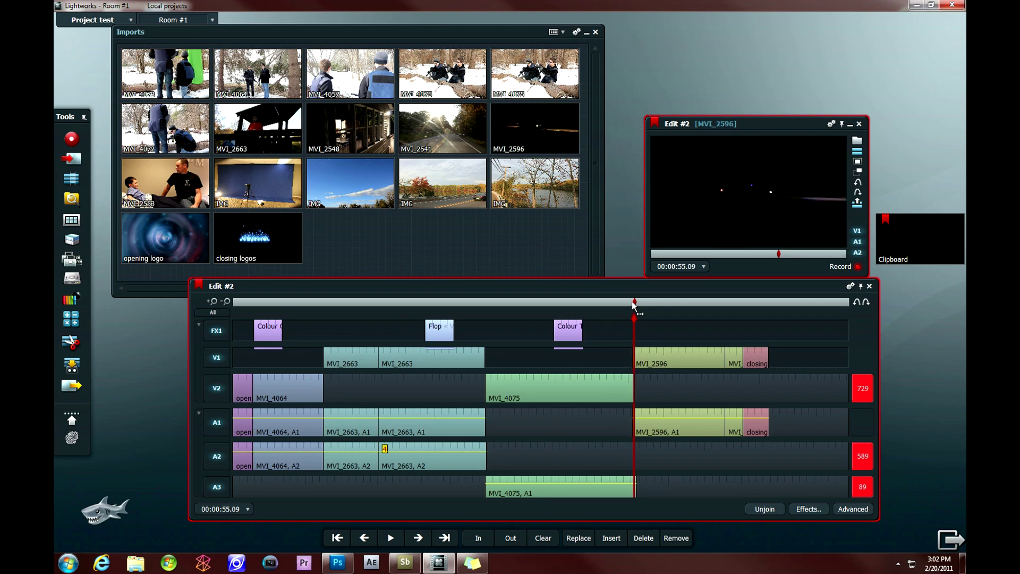
{"action": "left_click", "coordinate": [632, 303]}
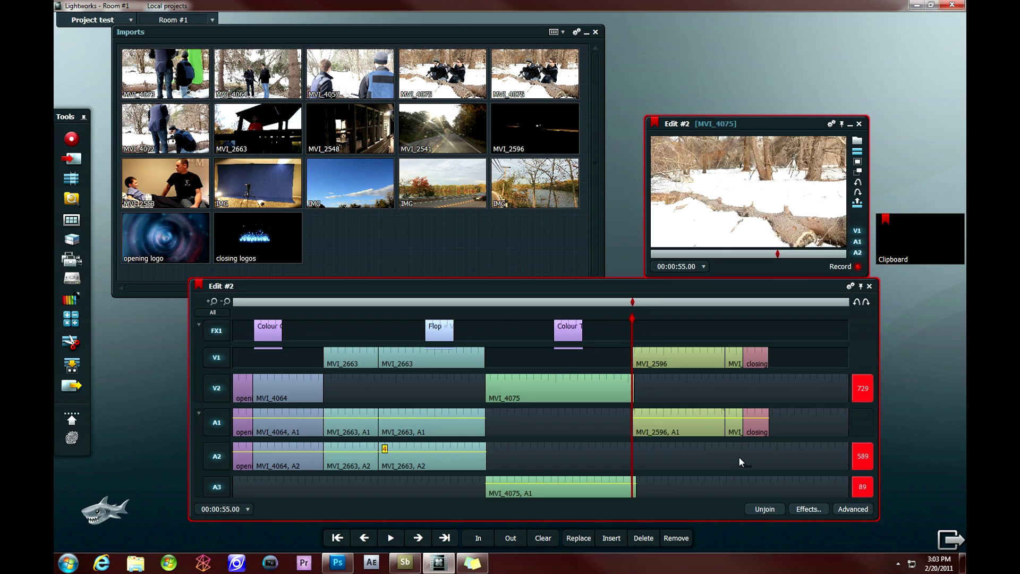
{"action": "left_click", "coordinate": [634, 302]}
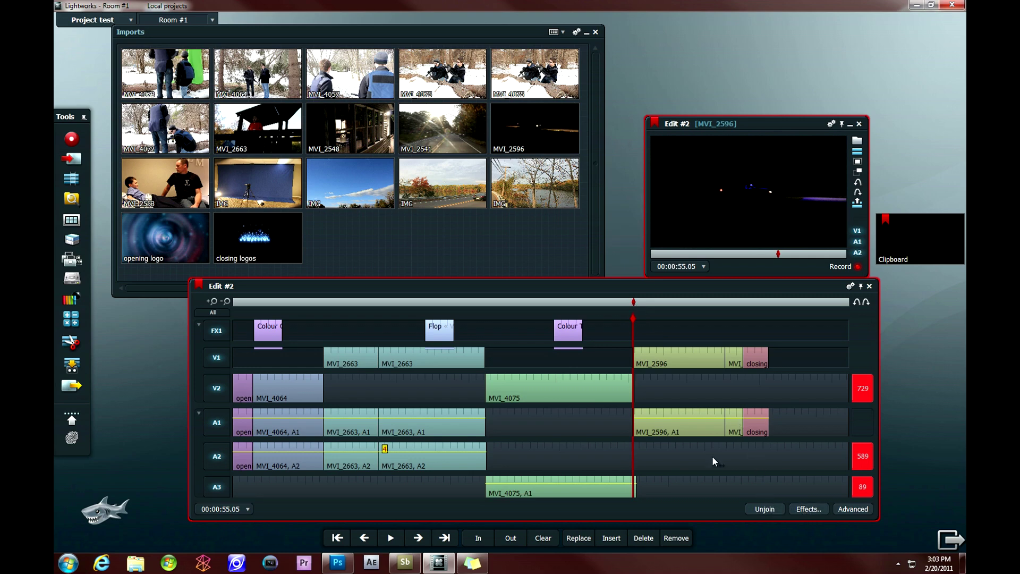
{"action": "left_click", "coordinate": [797, 512]}
- Select the Wipe transition from the Video : Mixes effect category
{"action": "left_click", "coordinate": [246, 129]}
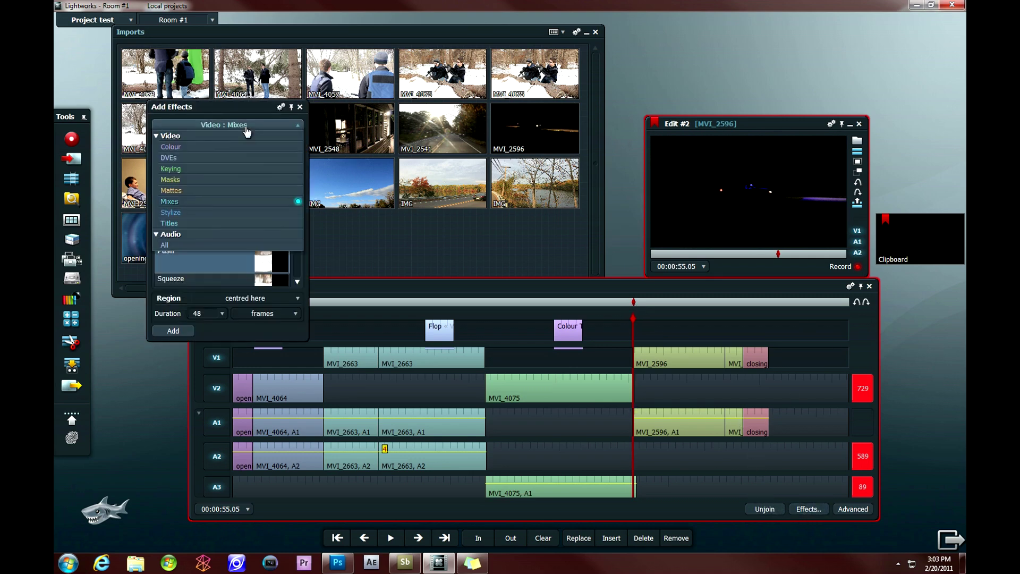
{"action": "left_click", "coordinate": [222, 208]}
{"action": "scroll", "coordinate": [295, 233], "scroll_direction": "down", "scroll_amount": 2}
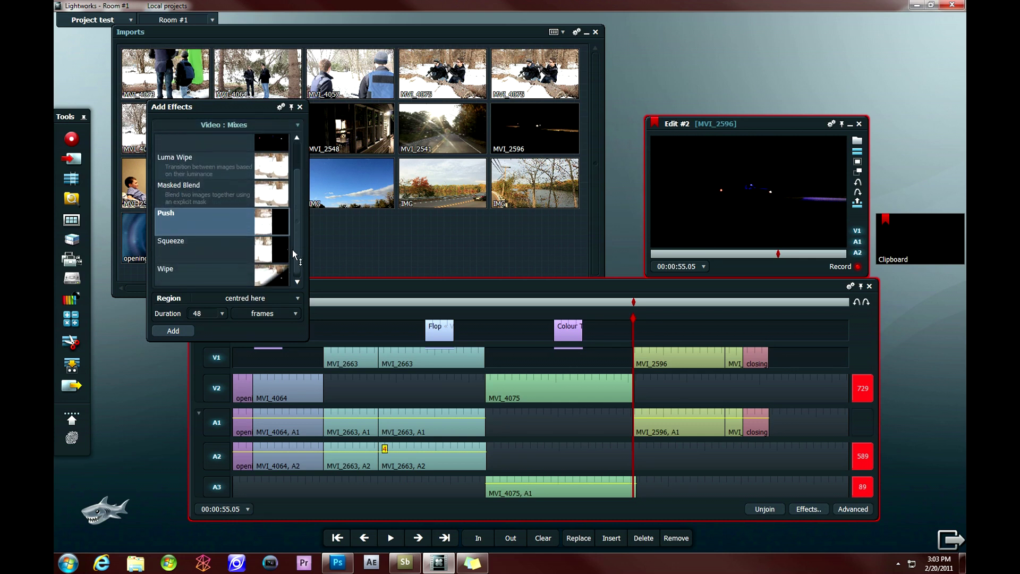
{"action": "left_click_drag", "start_coordinate": [292, 249], "coordinate": [294, 198]}
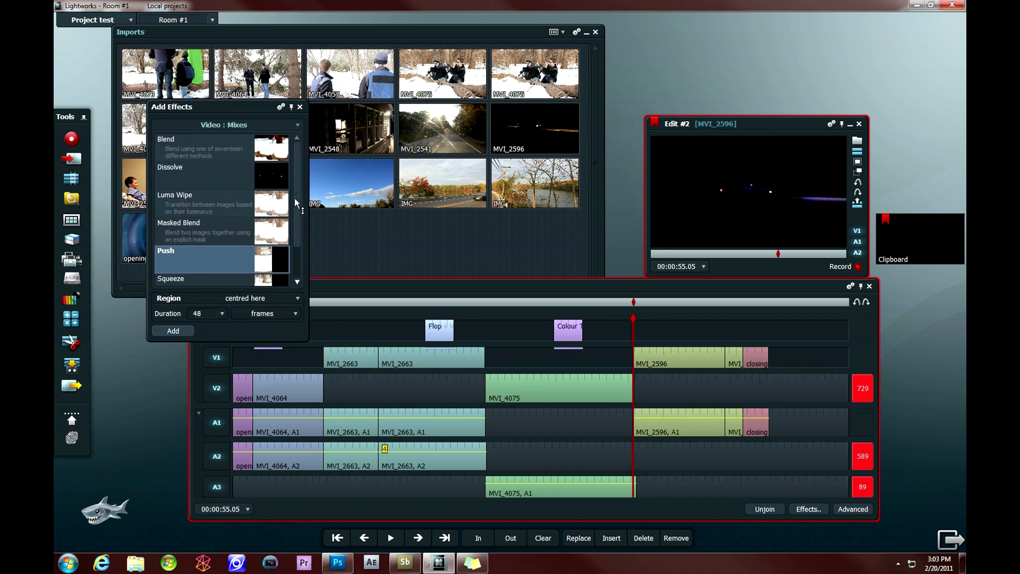
{"action": "scroll", "coordinate": [288, 237], "scroll_direction": "down", "scroll_amount": 2}
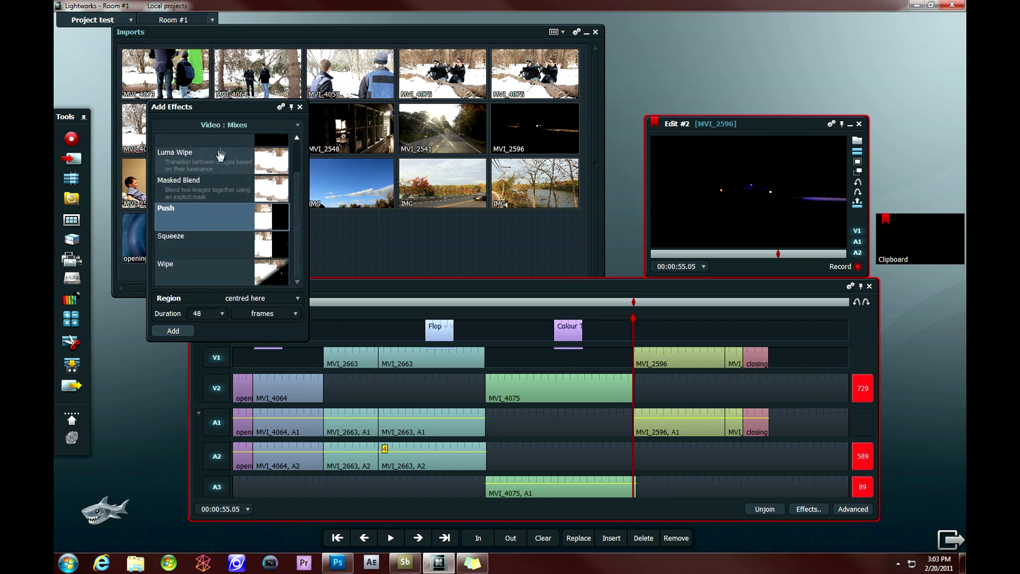
{"action": "scroll", "coordinate": [201, 178], "scroll_direction": "up", "scroll_amount": 2}
{"action": "scroll", "coordinate": [213, 184], "scroll_direction": "down", "scroll_amount": 2}
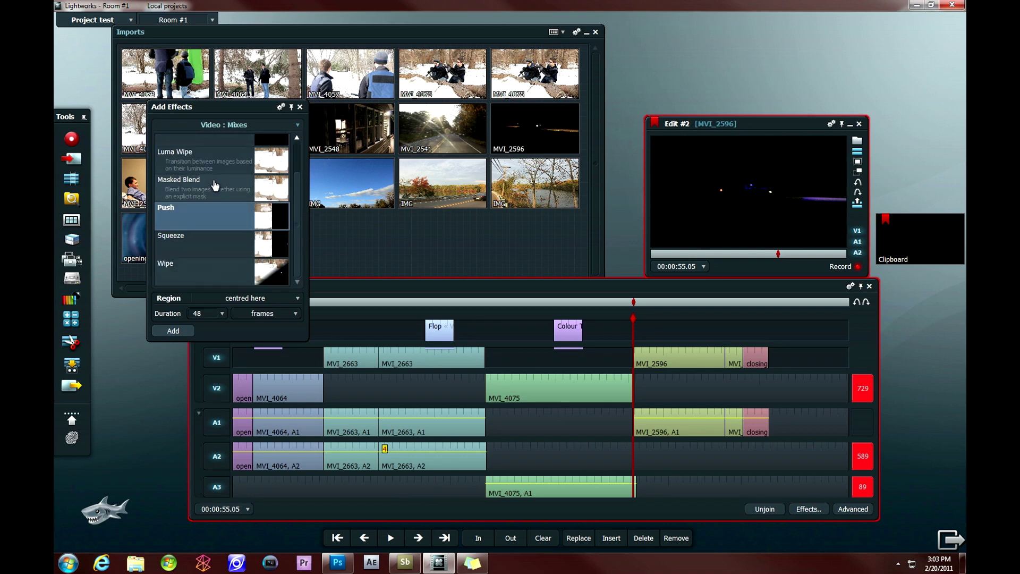
{"action": "left_click", "coordinate": [197, 272]}
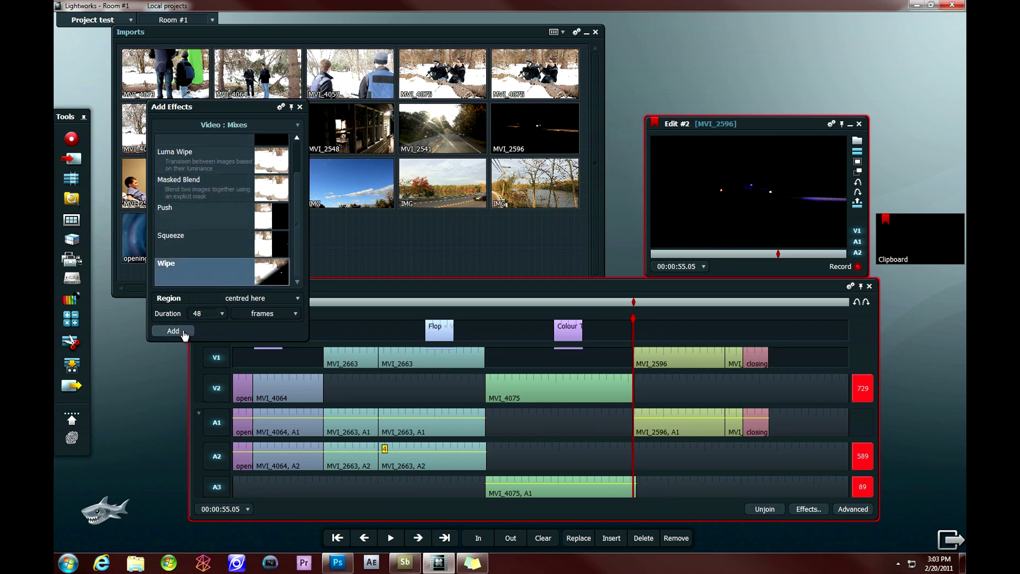
- Set the Wipe's Region to centred here and Duration to 64 frames, then add it
{"action": "left_click", "coordinate": [241, 300]}
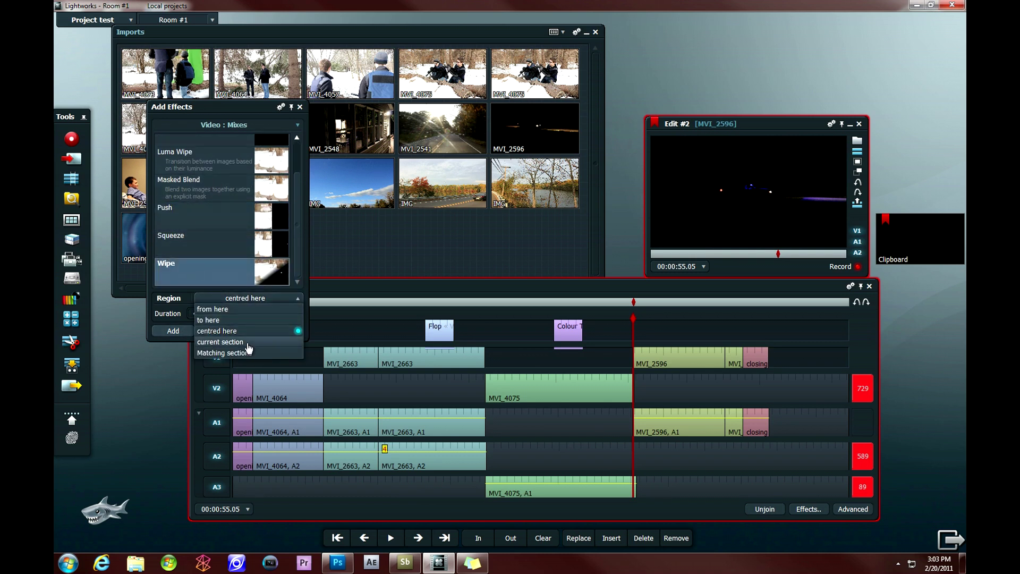
{"action": "left_click", "coordinate": [244, 332]}
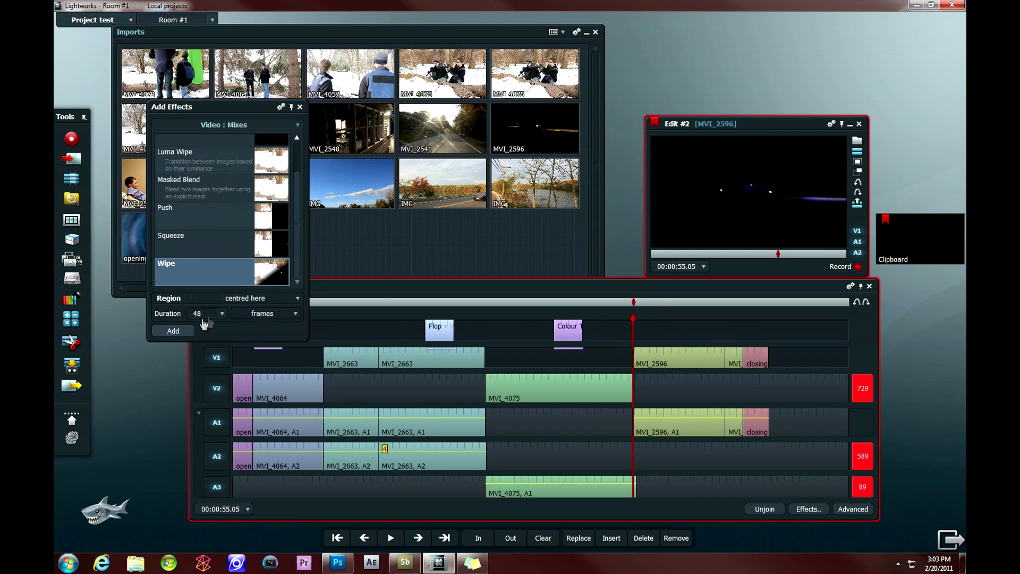
{"action": "left_click", "coordinate": [222, 313]}
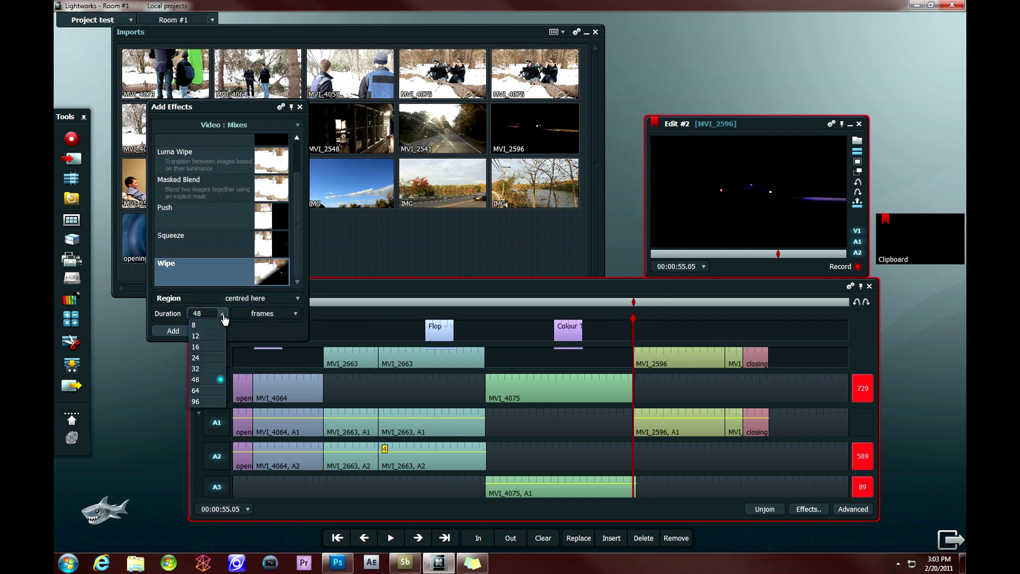
{"action": "left_click", "coordinate": [195, 391]}
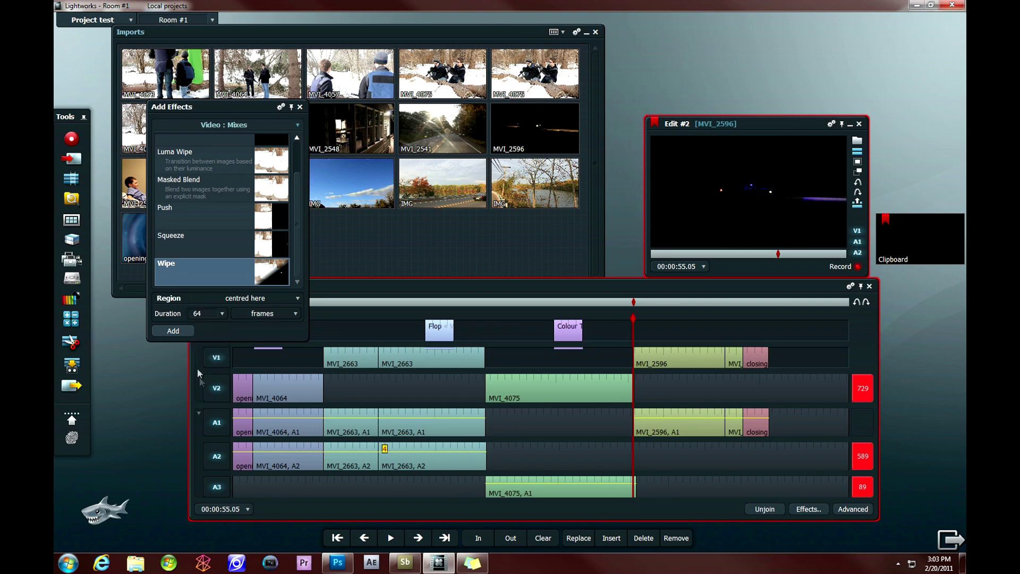
{"action": "left_click", "coordinate": [178, 334]}
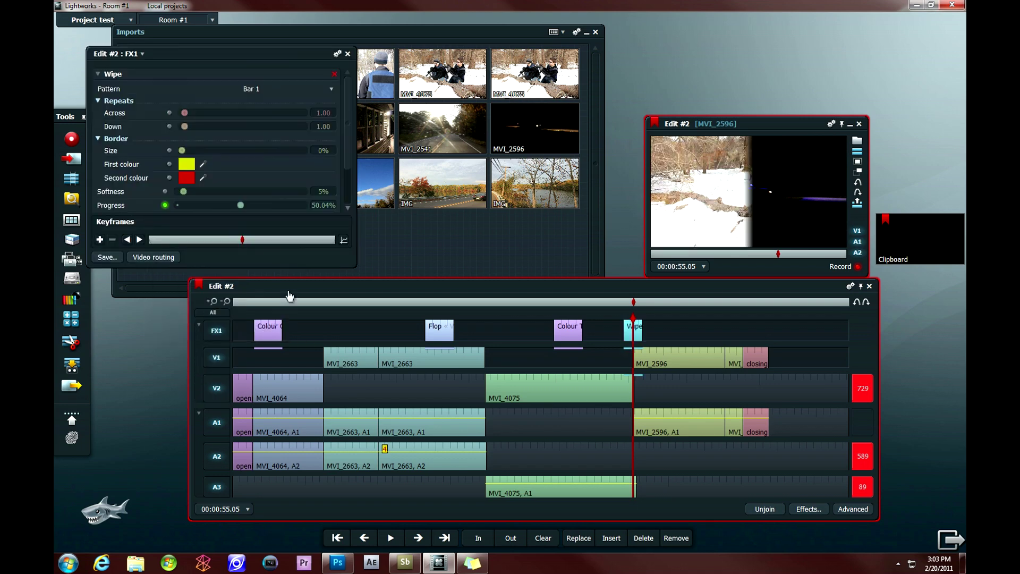
- Play and scrub through the Wipe at the MVI_4075/MVI_2596 cut to preview it
{"action": "left_click", "coordinate": [623, 308]}
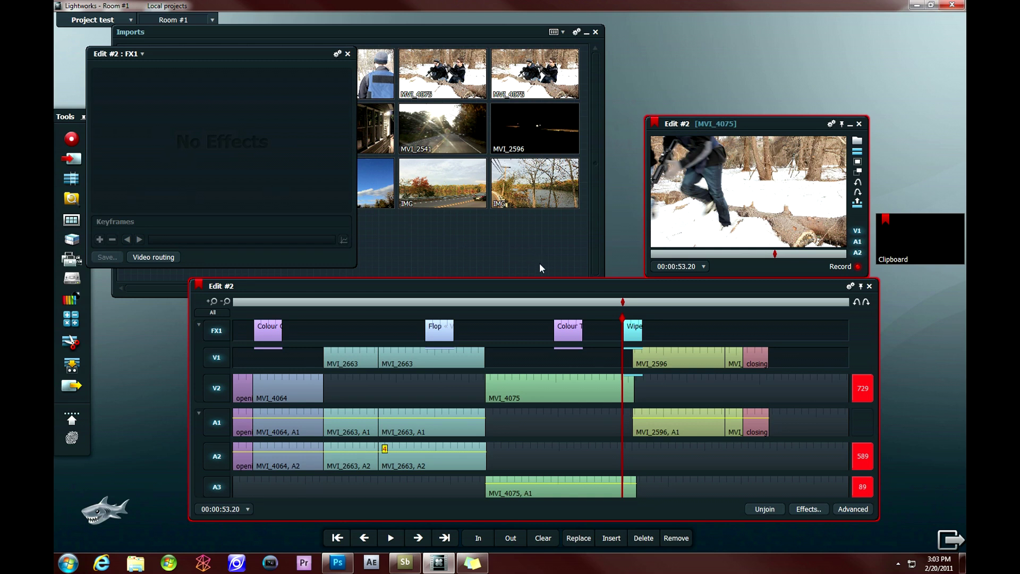
{"action": "key", "text": "space"}
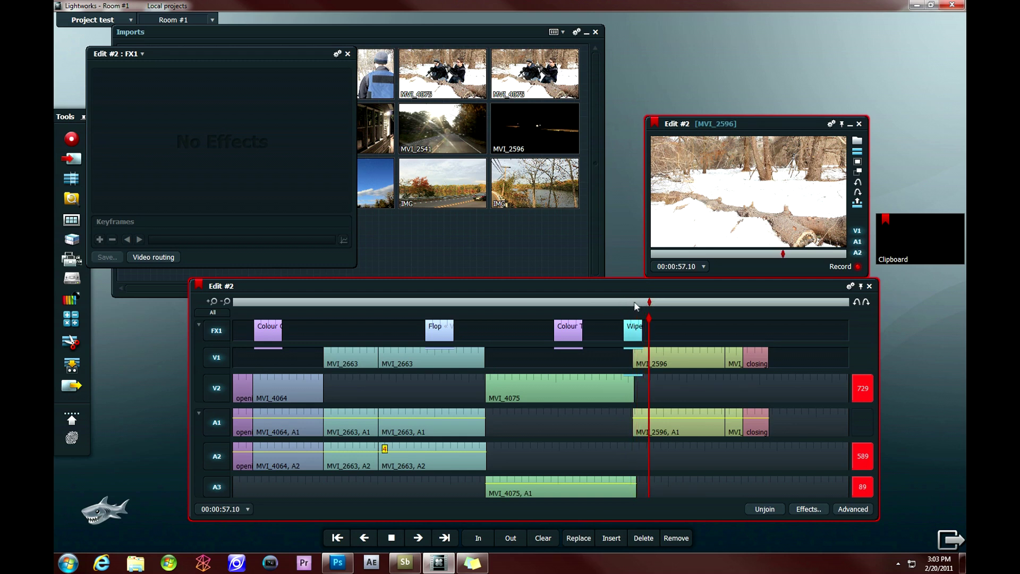
{"action": "left_click", "coordinate": [633, 301]}
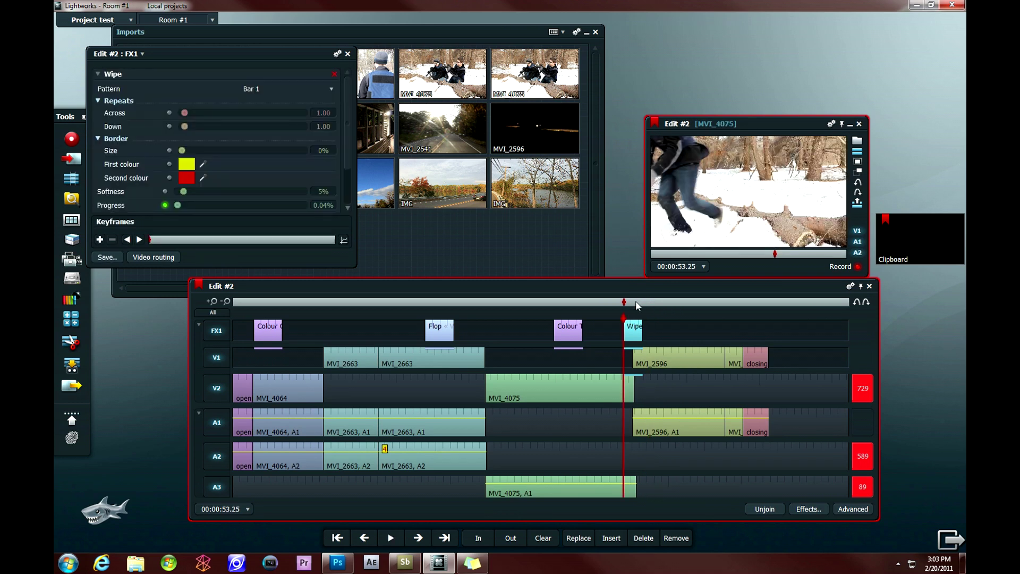
{"action": "key", "text": "space"}
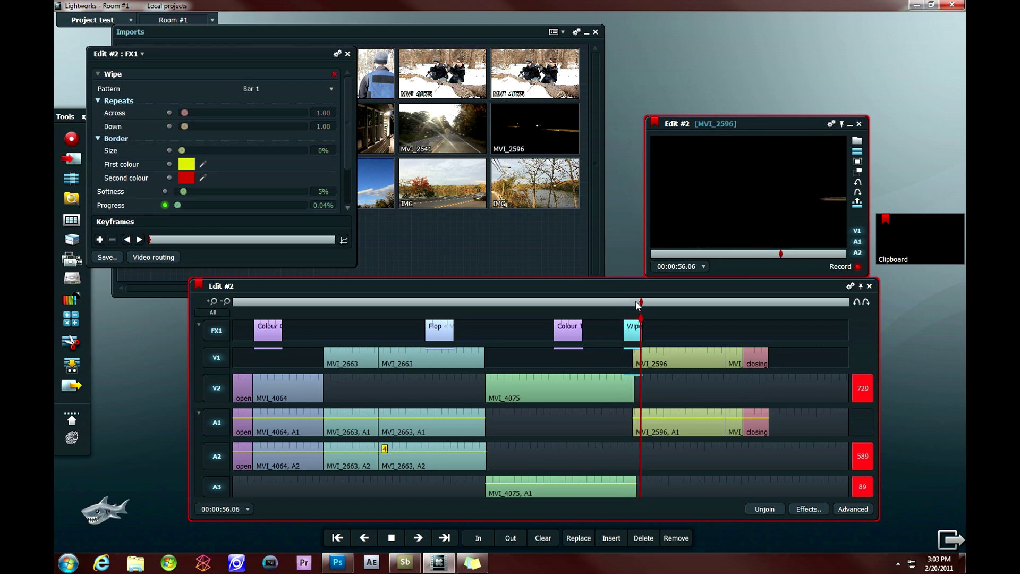
{"action": "key", "text": "space"}
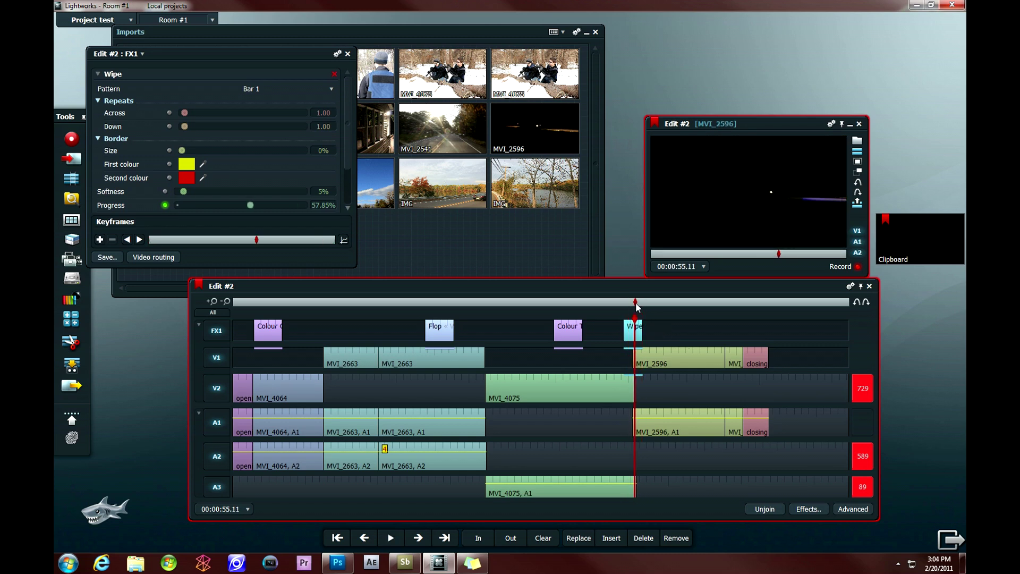
{"action": "left_click", "coordinate": [630, 304]}
{"action": "left_click", "coordinate": [638, 304]}
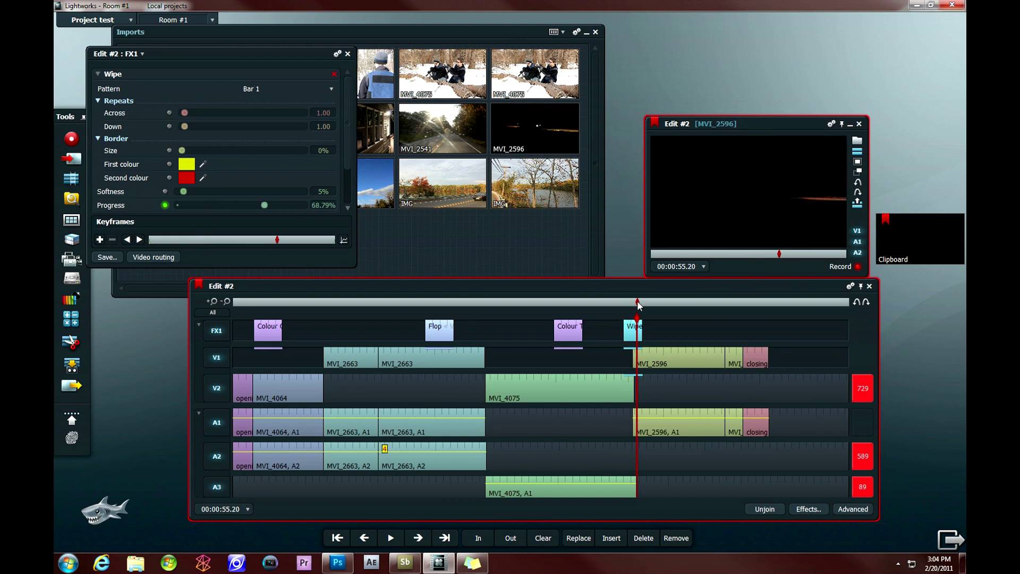
{"action": "key", "text": "space"}
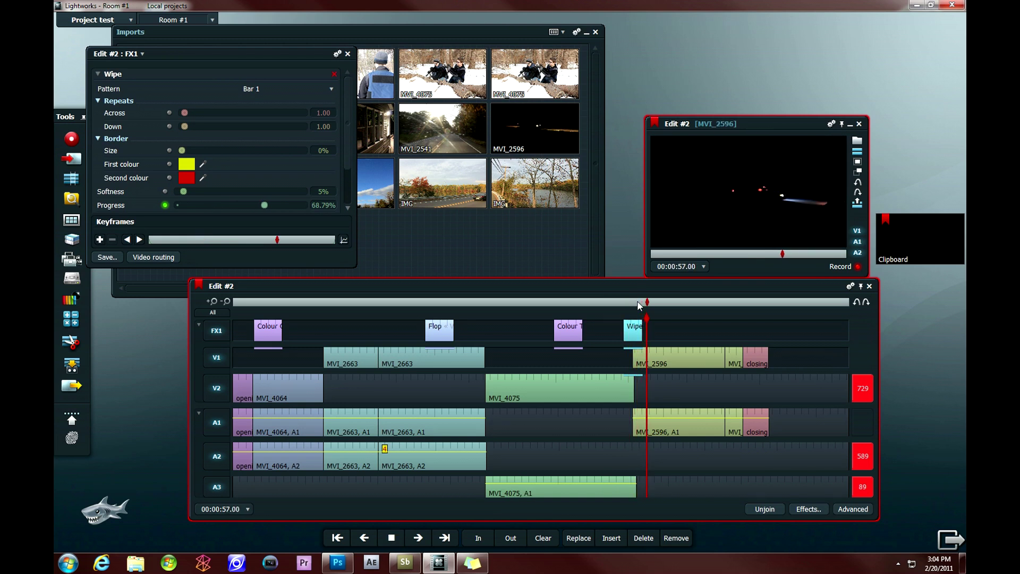
{"action": "left_click", "coordinate": [630, 301]}
{"action": "left_click", "coordinate": [627, 301]}
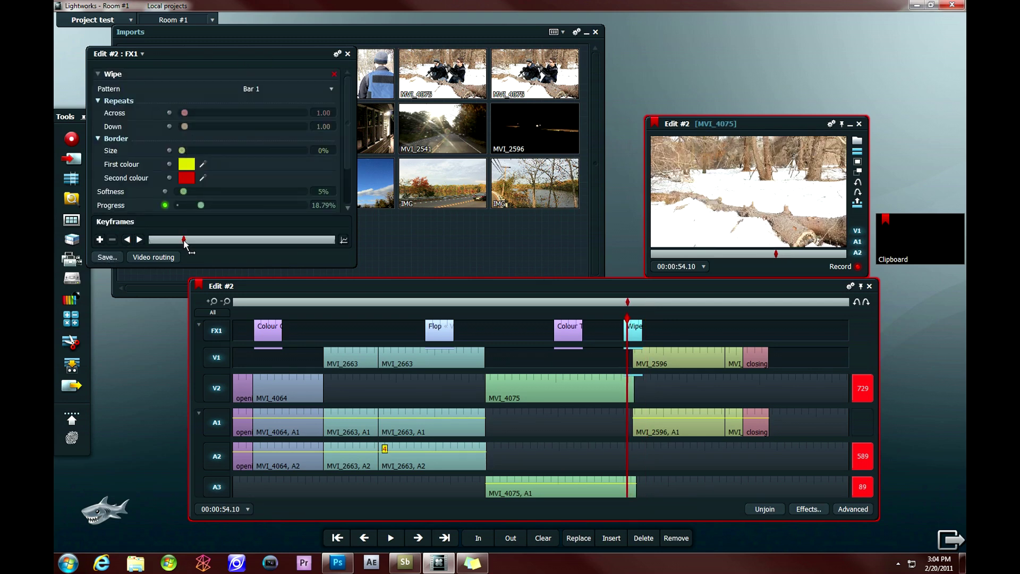
- Set Across repeats to 10.12 and keyframe Progress at 27.47% at the Wipe's start
{"action": "mouse_move", "coordinate": [182, 240]}
{"action": "left_mouse_down"}
{"action": "mouse_move", "coordinate": [154, 241]}
{"action": "mouse_move", "coordinate": [328, 241]}
{"action": "mouse_move", "coordinate": [150, 239]}
{"action": "mouse_move", "coordinate": [304, 240]}
{"action": "mouse_move", "coordinate": [152, 242]}
{"action": "mouse_move", "coordinate": [209, 240]}
{"action": "left_mouse_up"}
{"action": "mouse_move", "coordinate": [183, 243]}
{"action": "left_mouse_down"}
{"action": "mouse_move", "coordinate": [145, 240]}
{"action": "mouse_move", "coordinate": [321, 240]}
{"action": "mouse_move", "coordinate": [109, 242]}
{"action": "mouse_move", "coordinate": [156, 243]}
{"action": "left_mouse_up"}
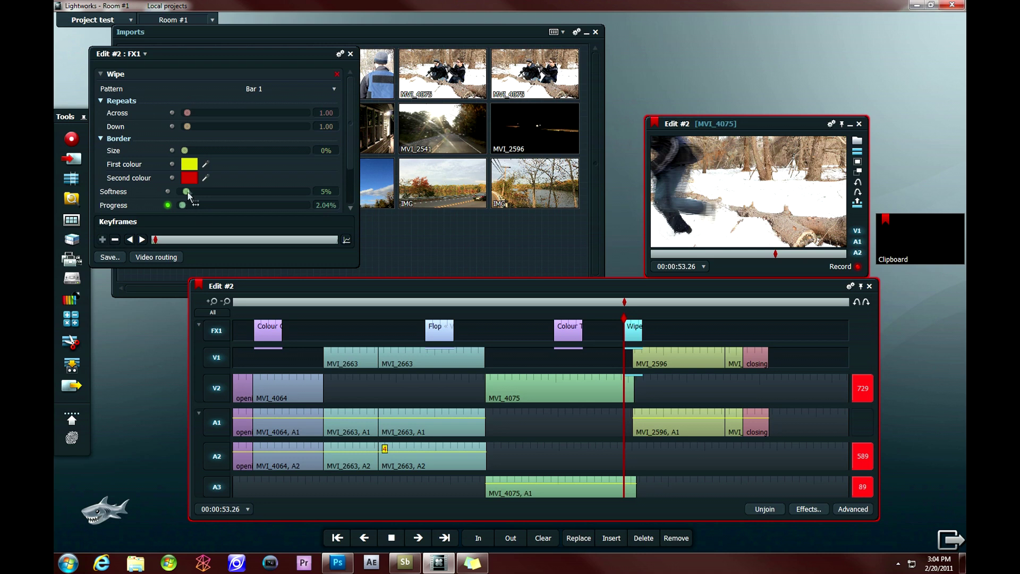
{"action": "left_click_drag", "start_coordinate": [186, 113], "coordinate": [243, 113]}
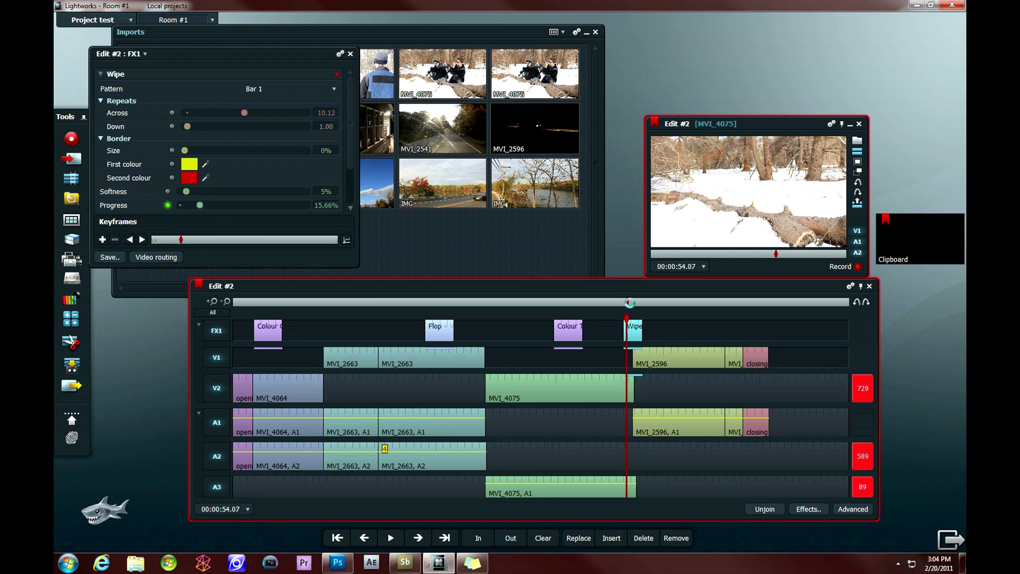
{"action": "left_click_drag", "start_coordinate": [632, 306], "coordinate": [624, 302]}
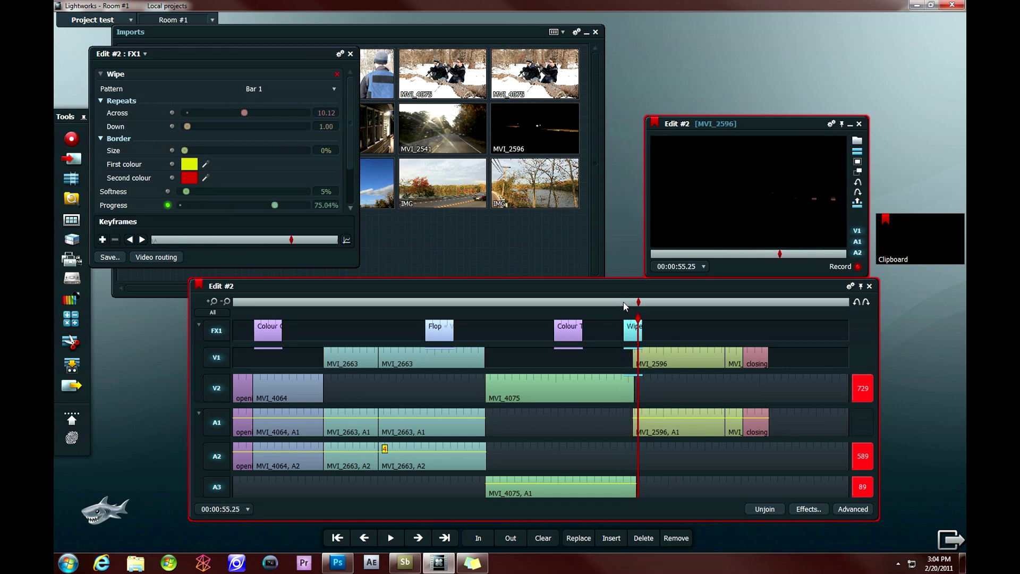
{"action": "left_click", "coordinate": [178, 201]}
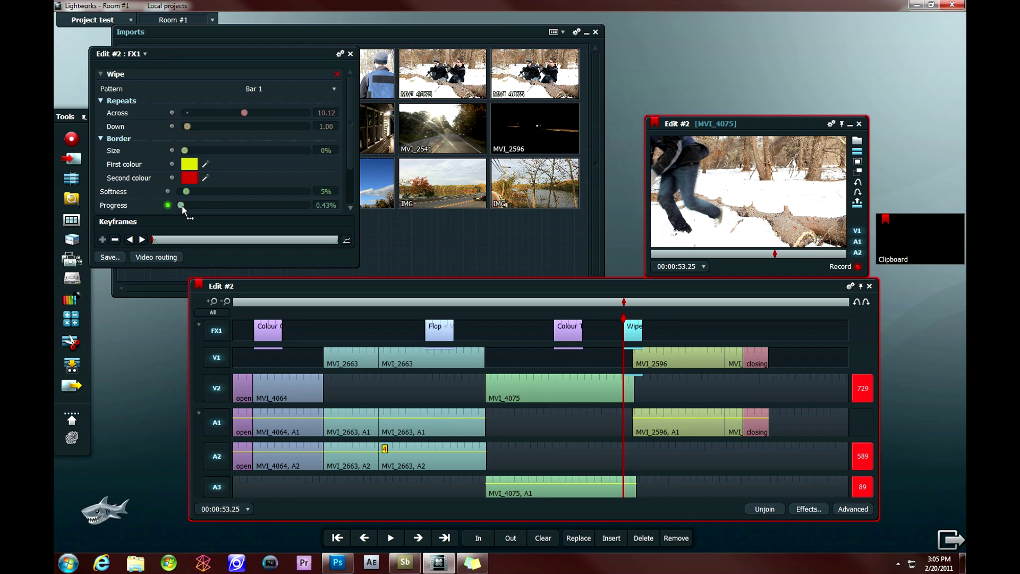
{"action": "left_click_drag", "start_coordinate": [182, 209], "coordinate": [216, 209]}
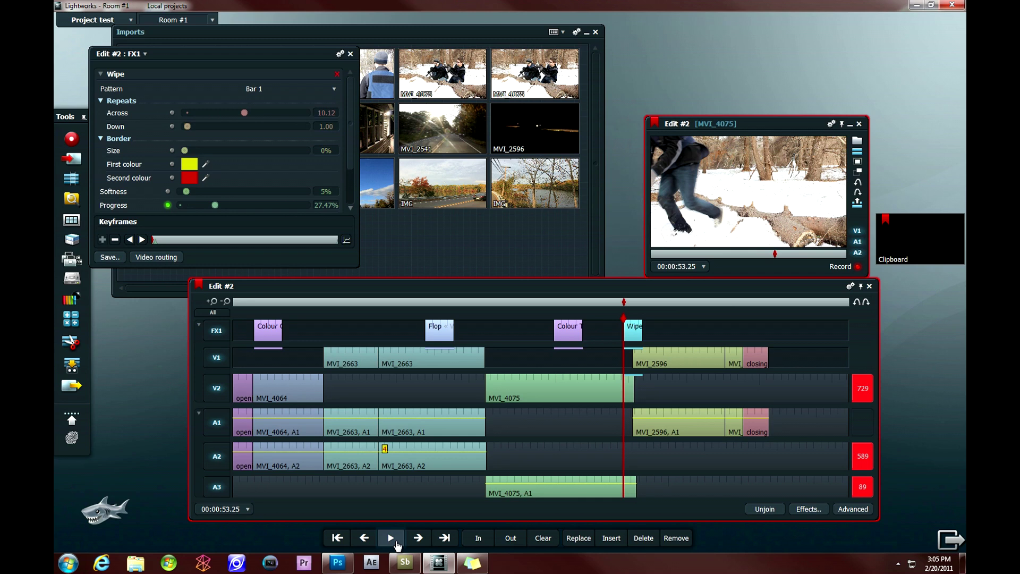
- Play the repeated-bar Wipe, then scrub back into the middle of it
{"action": "left_click", "coordinate": [395, 542]}
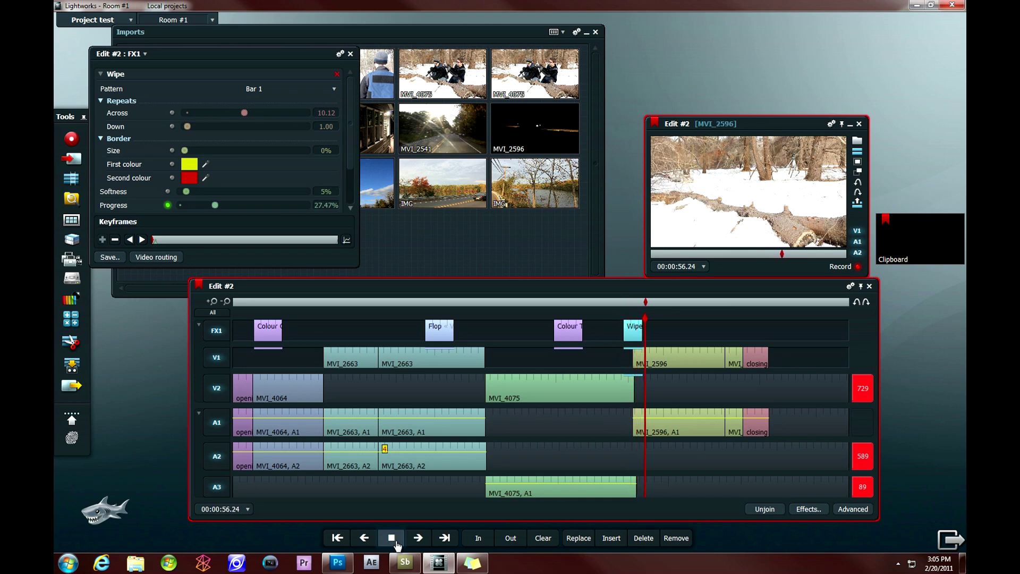
{"action": "left_click", "coordinate": [396, 542]}
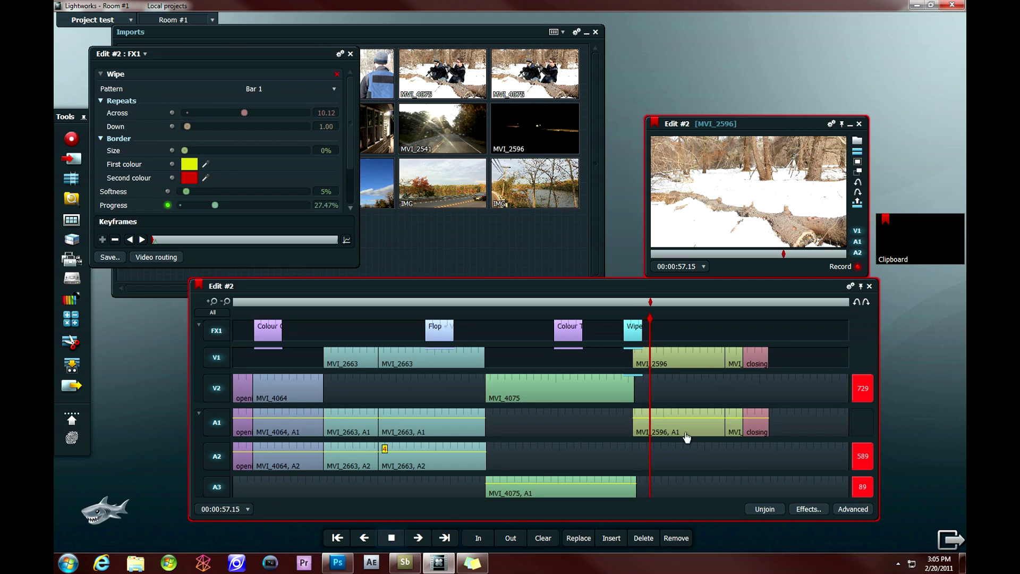
{"action": "left_click", "coordinate": [648, 306]}
{"action": "left_click_drag", "start_coordinate": [648, 306], "coordinate": [625, 305]}
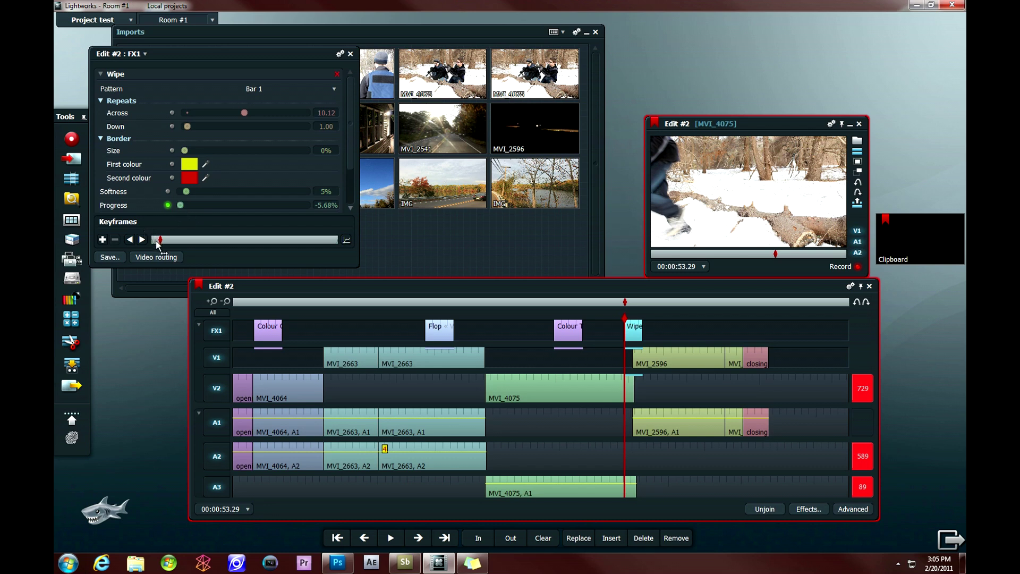
- Retune the start keyframe's Progress to 92.27% and replay the transition from before the Wipe
{"action": "left_click_drag", "start_coordinate": [157, 242], "coordinate": [155, 243]}
{"action": "left_click_drag", "start_coordinate": [182, 205], "coordinate": [286, 207]}
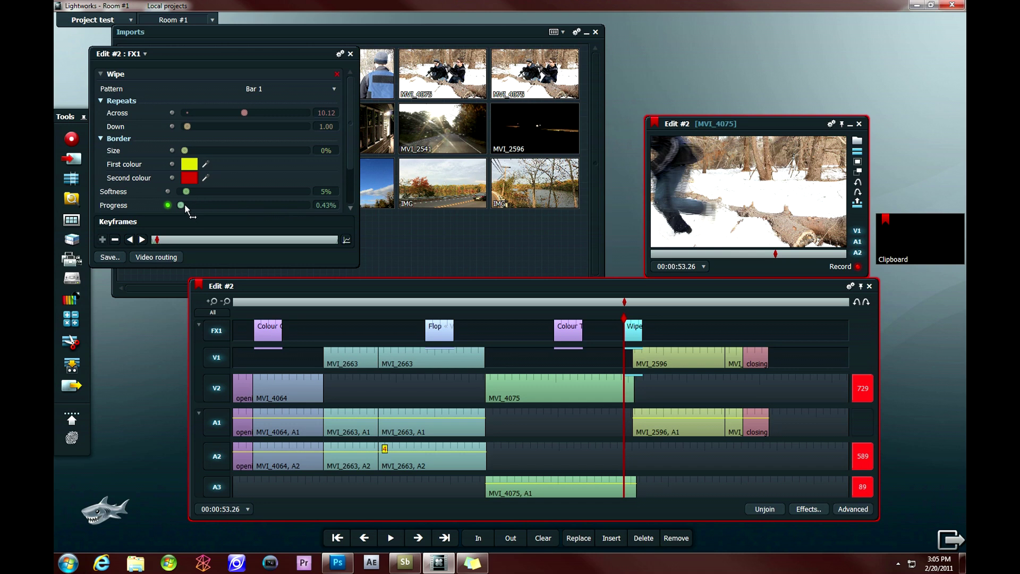
{"action": "left_click_drag", "start_coordinate": [181, 205], "coordinate": [297, 206]}
{"action": "key", "text": "space"}
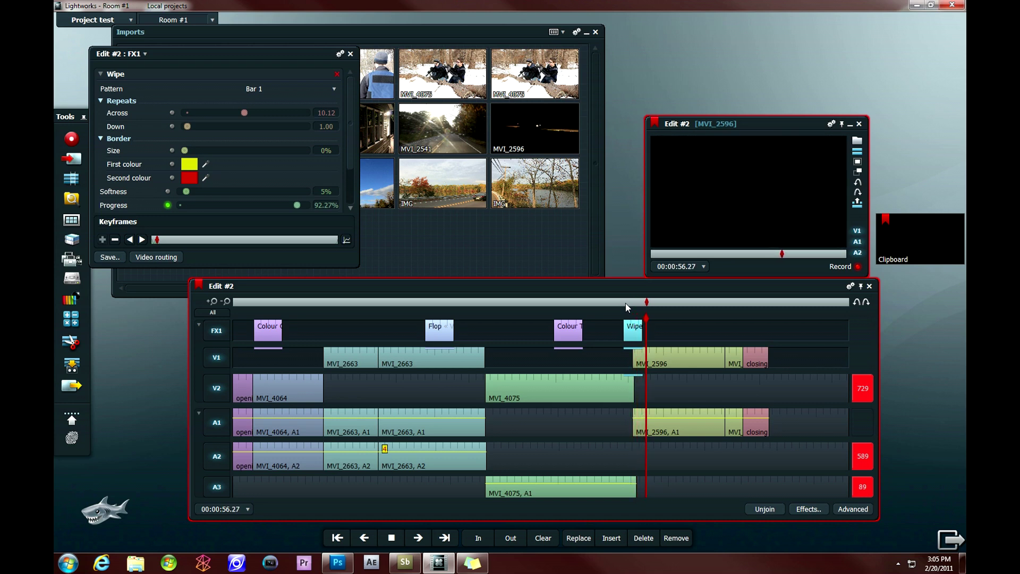
{"action": "key", "text": "space"}
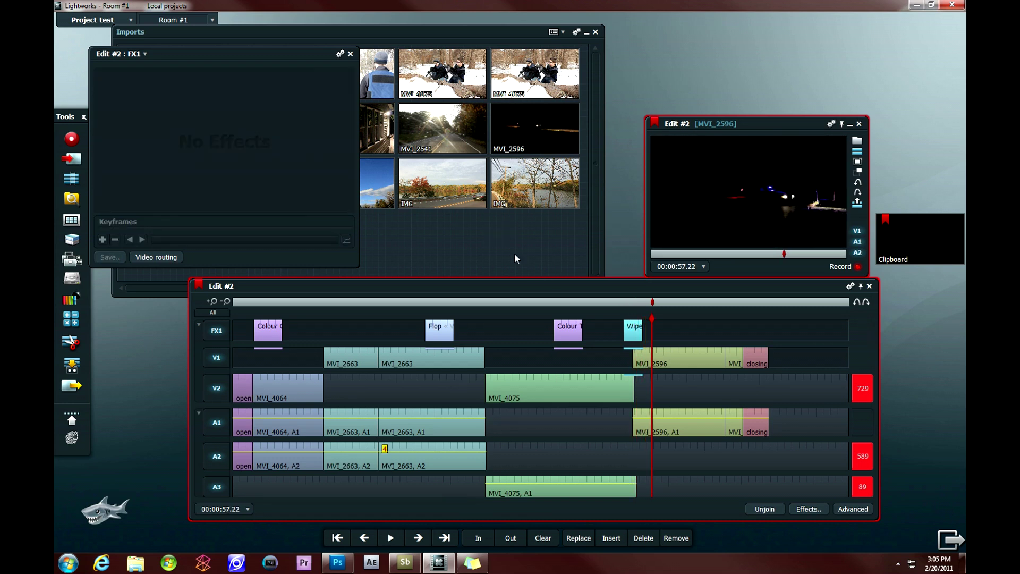
{"action": "left_click", "coordinate": [623, 302]}
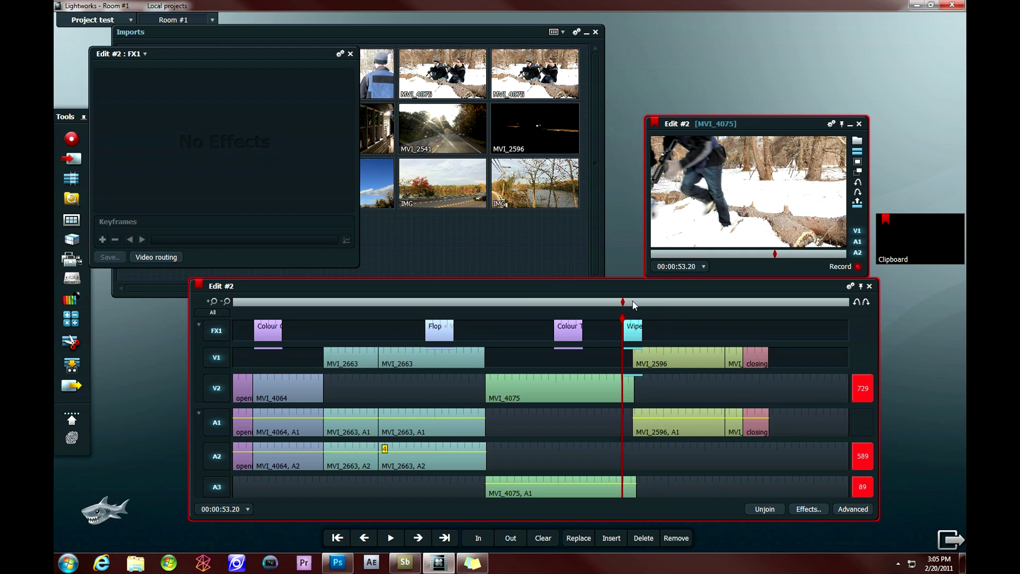
- Add a Wipe keyframe at 55.01 and raise its Progress toward 100%
{"action": "left_click", "coordinate": [632, 302]}
{"action": "left_click", "coordinate": [624, 302]}
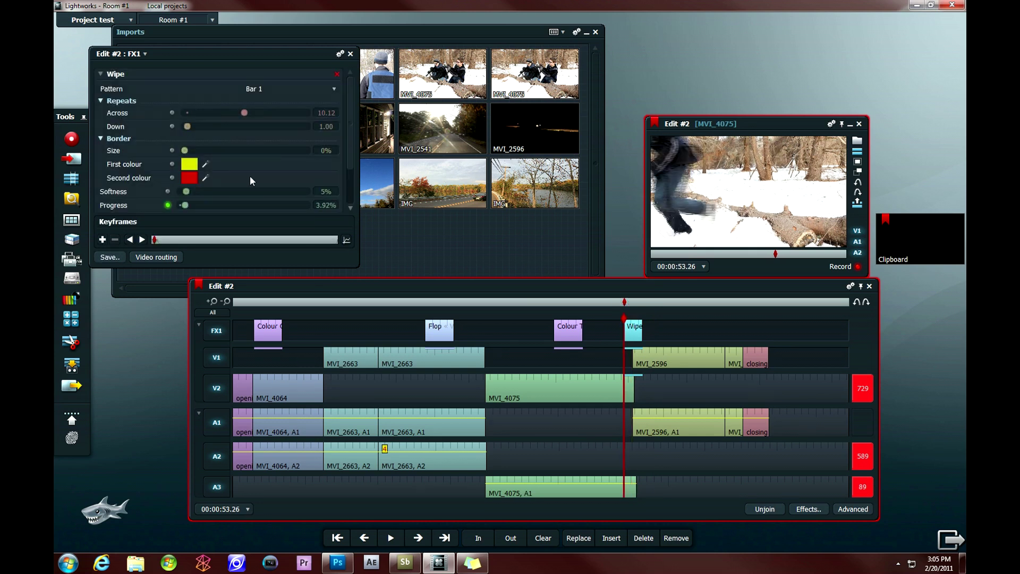
{"action": "left_click", "coordinate": [260, 240]}
{"action": "left_click", "coordinate": [290, 241]}
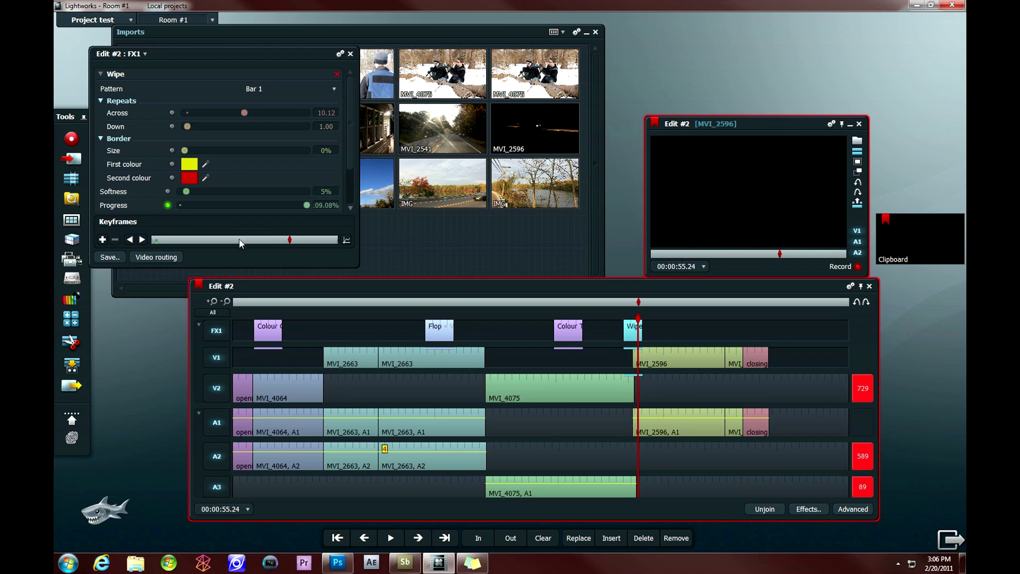
{"action": "left_click", "coordinate": [238, 240]}
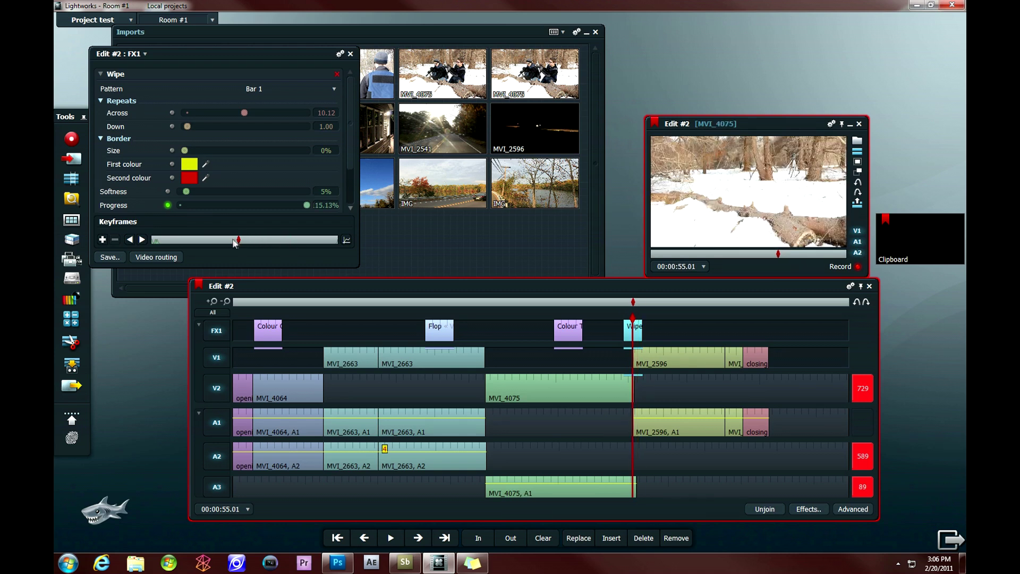
{"action": "left_click", "coordinate": [102, 240]}
{"action": "mouse_move", "coordinate": [310, 210]}
{"action": "left_mouse_down"}
{"action": "mouse_move", "coordinate": [289, 206]}
{"action": "mouse_move", "coordinate": [309, 205]}
{"action": "left_mouse_up"}
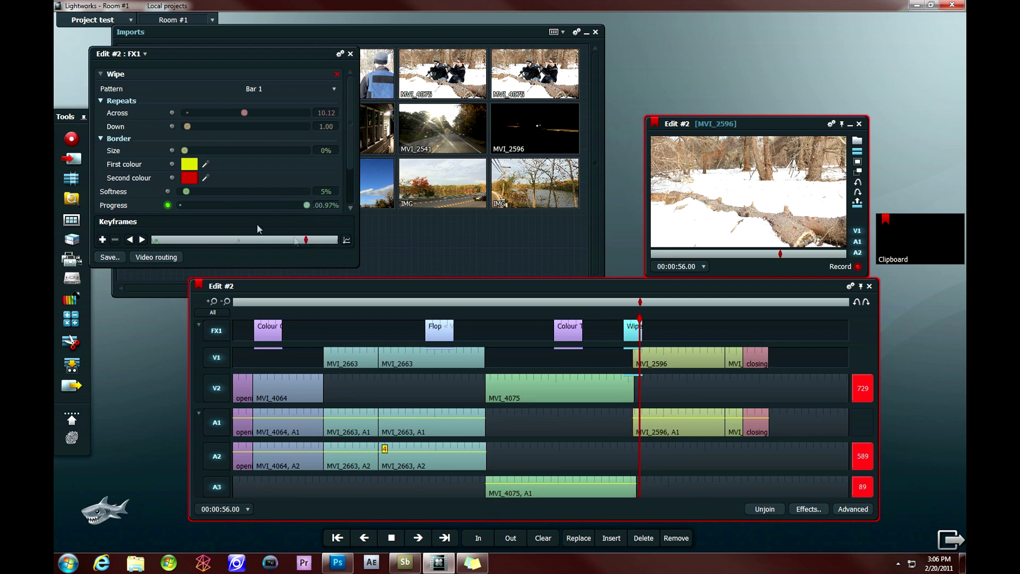
{"action": "left_click", "coordinate": [98, 239]}
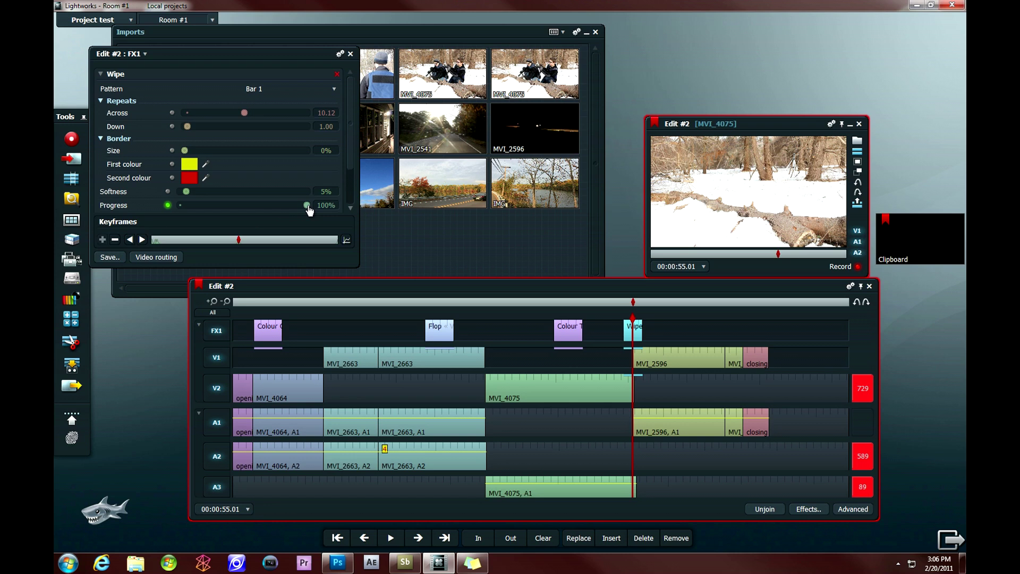
- Play and scrub the keyframe bar to preview the Wipe animating in the viewer
{"action": "key", "text": "space"}
{"action": "key", "text": "space"}
{"action": "key", "text": "space"}
{"action": "left_click_drag", "start_coordinate": [336, 243], "coordinate": [289, 244]}
{"action": "left_click", "coordinate": [102, 240]}
{"action": "left_click_drag", "start_coordinate": [157, 242], "coordinate": [279, 241]}
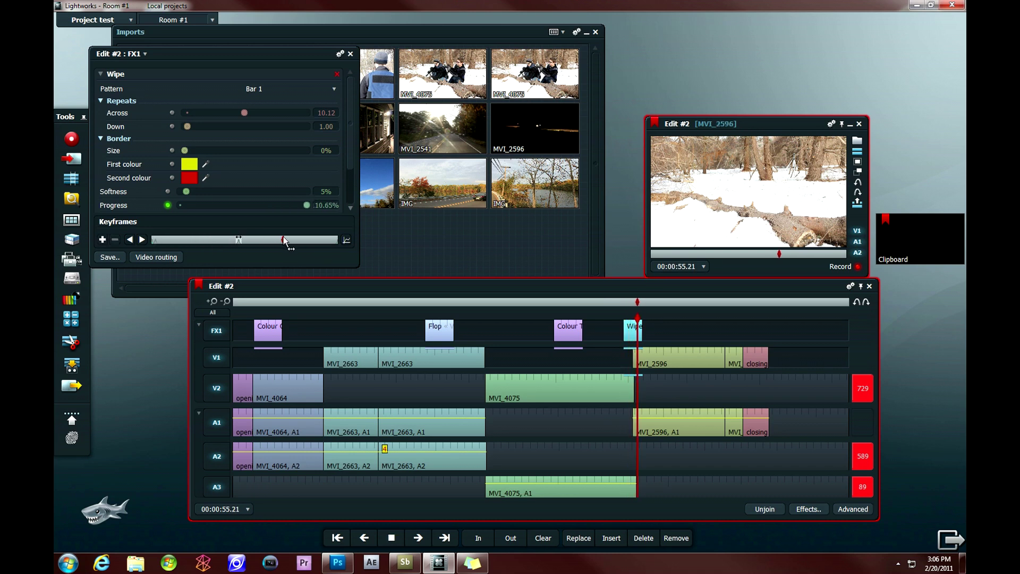
{"action": "left_click", "coordinate": [128, 241]}
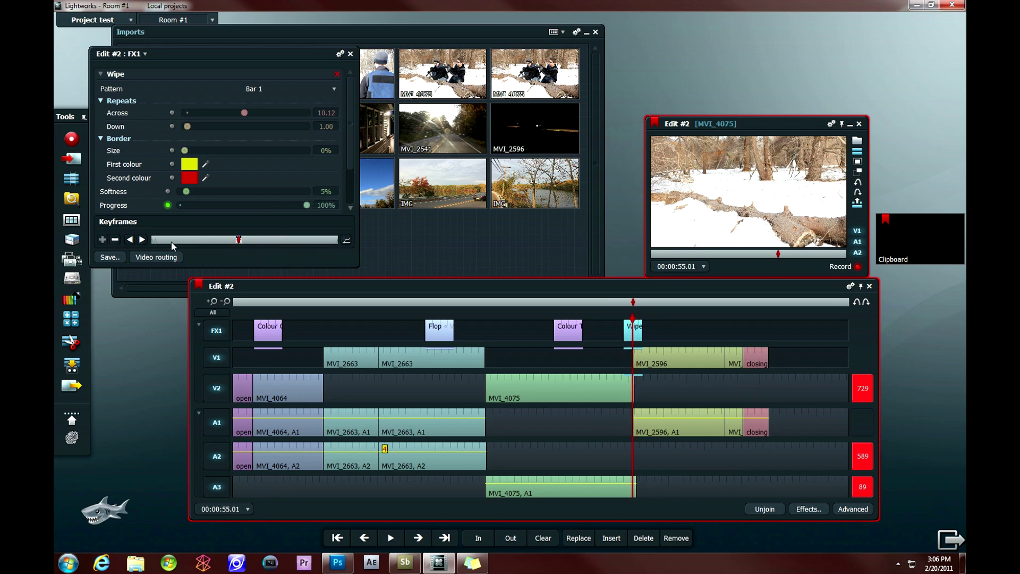
{"action": "left_click", "coordinate": [154, 242]}
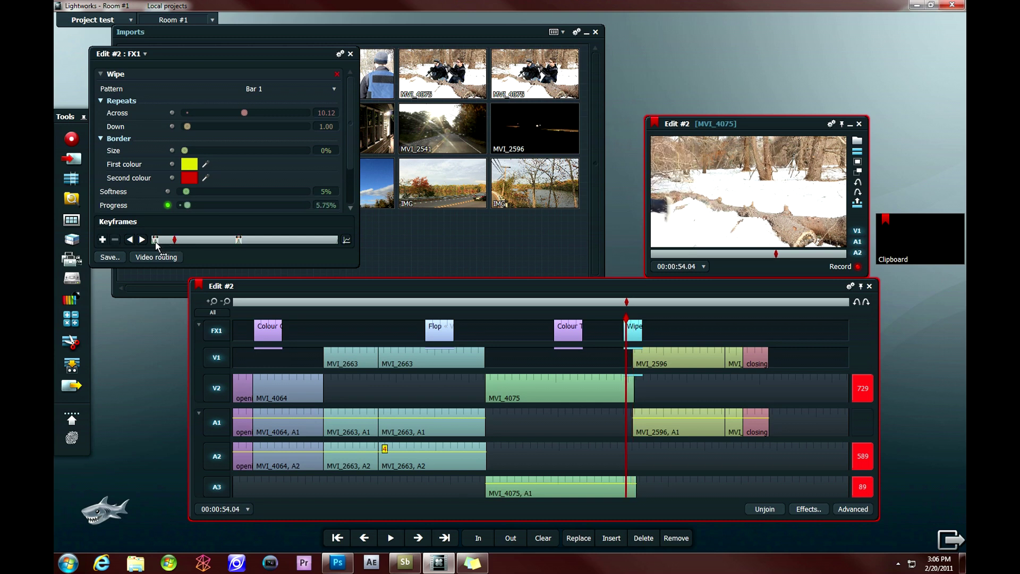
{"action": "left_click_drag", "start_coordinate": [154, 243], "coordinate": [350, 242]}
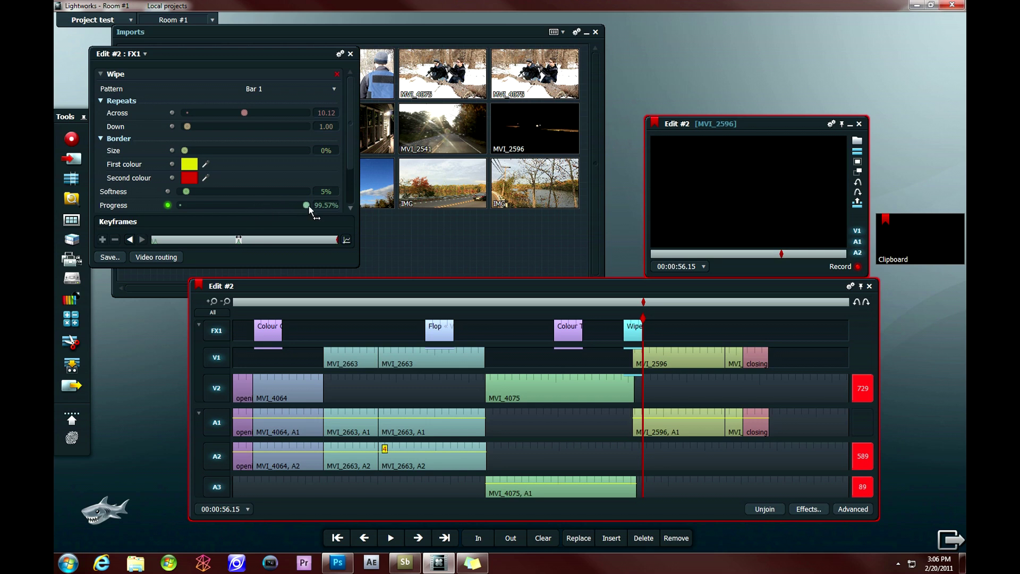
{"action": "key", "text": "space"}
{"action": "left_click", "coordinate": [622, 301]}
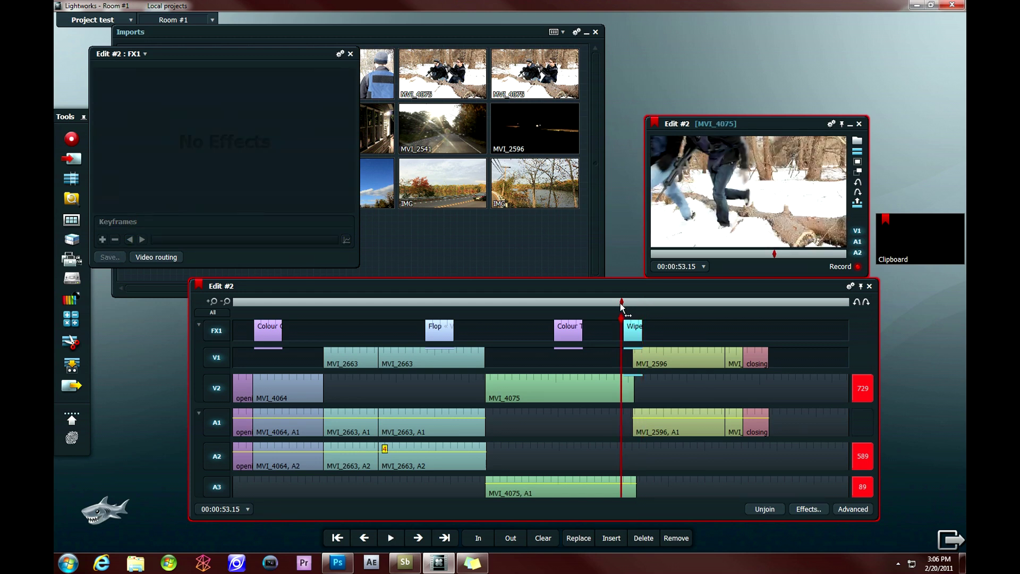
{"action": "key", "text": "space"}
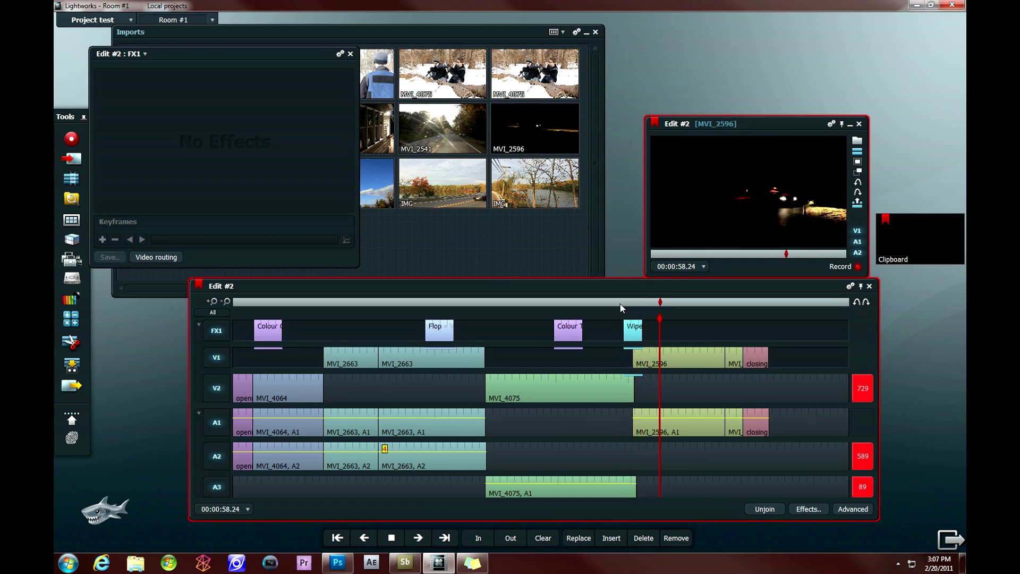
{"action": "key", "text": "space"}
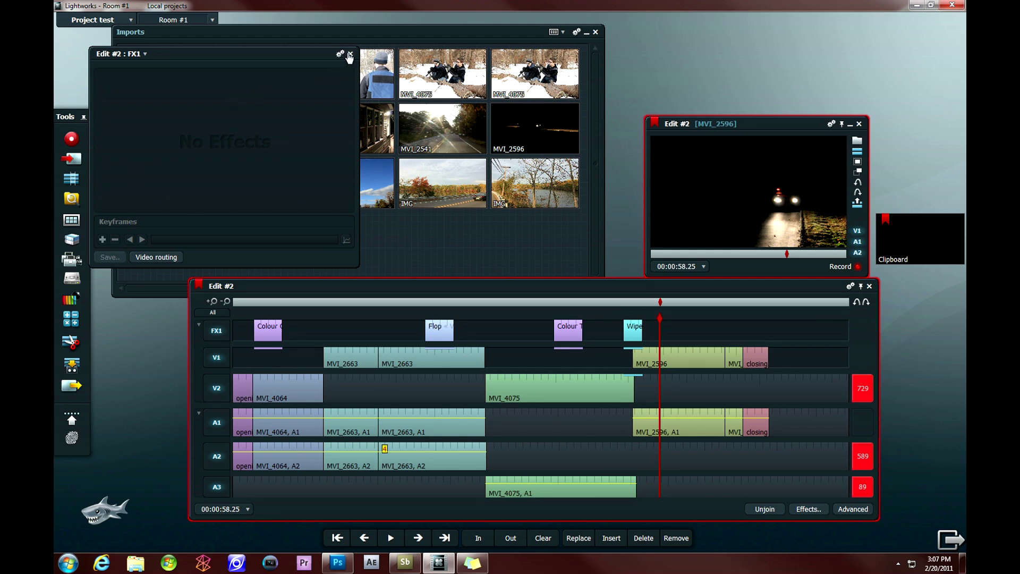
{"action": "left_click", "coordinate": [627, 302]}
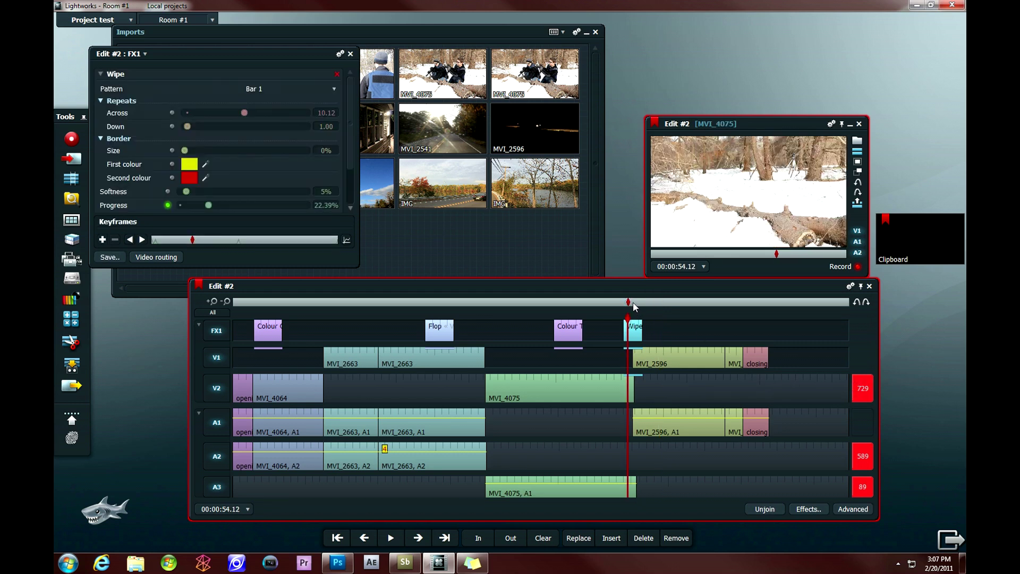
{"action": "left_click_drag", "start_coordinate": [633, 304], "coordinate": [643, 302]}
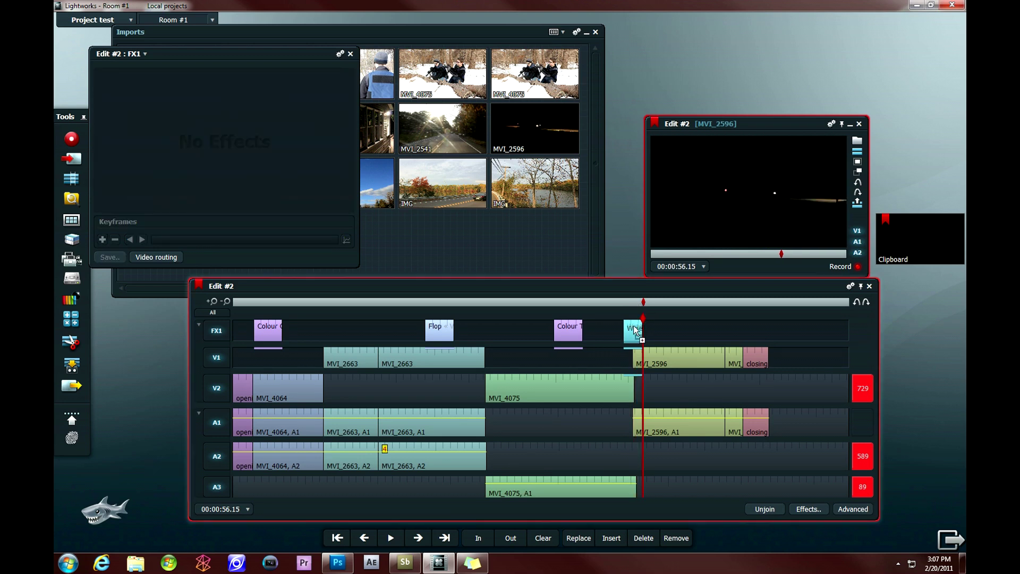
- Drag the Wipe onto new FX tracks, creating additional Wipe copies
{"action": "left_click_drag", "start_coordinate": [636, 330], "coordinate": [625, 353]}
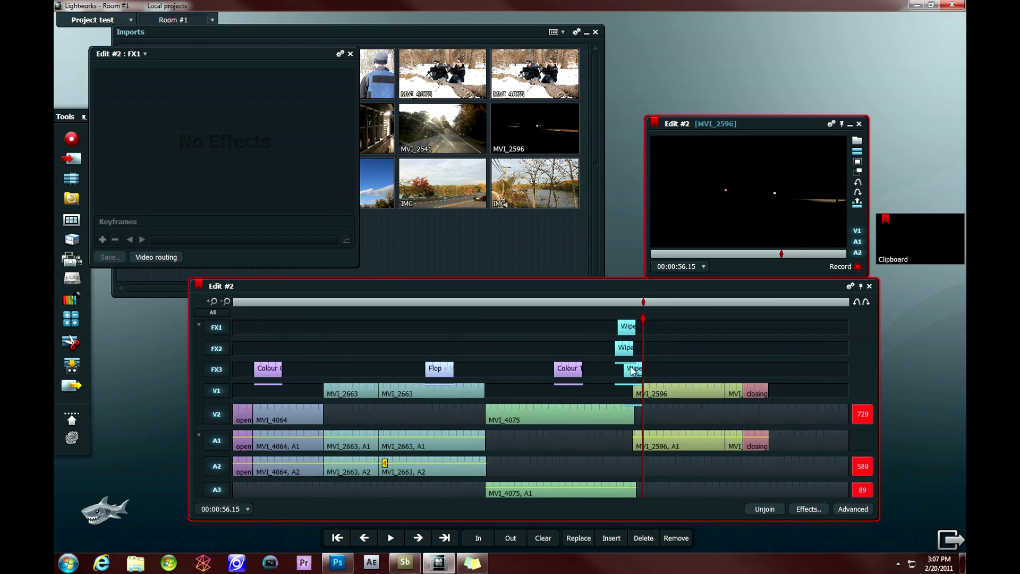
{"action": "right_click", "coordinate": [632, 357]}
{"action": "left_click_drag", "start_coordinate": [633, 373], "coordinate": [626, 373]}
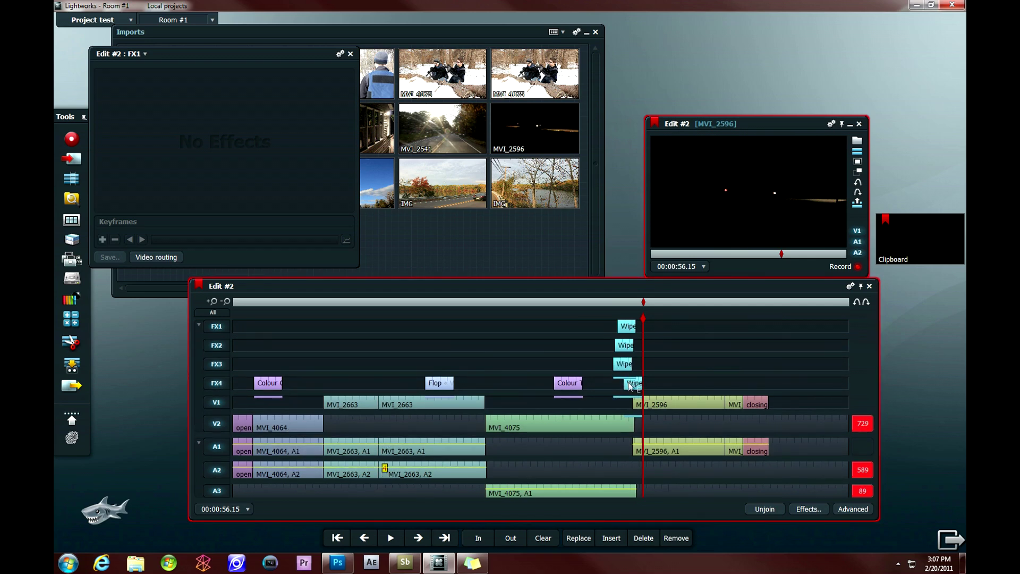
{"action": "right_click", "coordinate": [630, 375]}
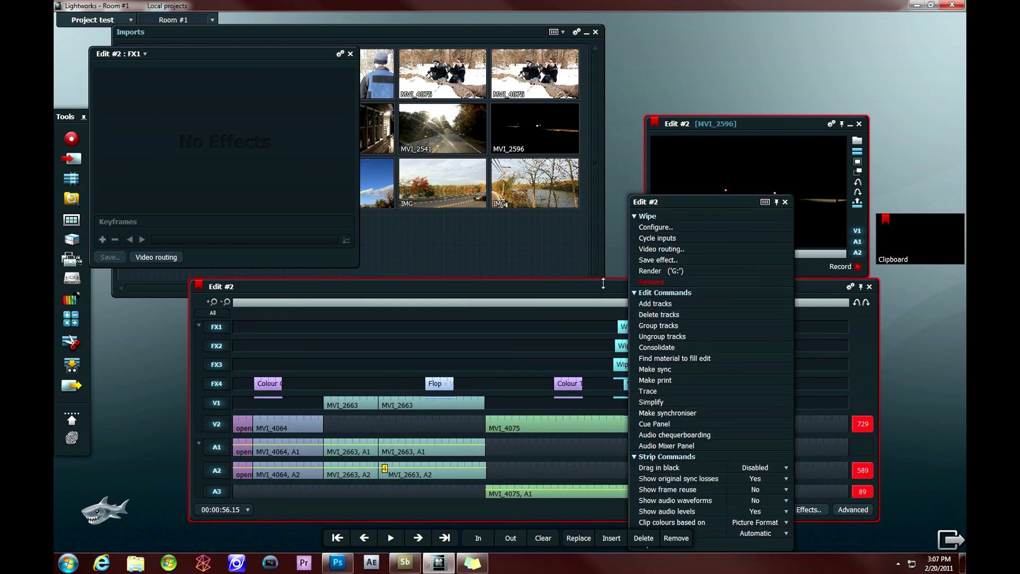
- Remove the extra Wipes so only those on FX1 and FX2 remain
{"action": "right_click", "coordinate": [619, 320]}
{"action": "left_click", "coordinate": [646, 282]}
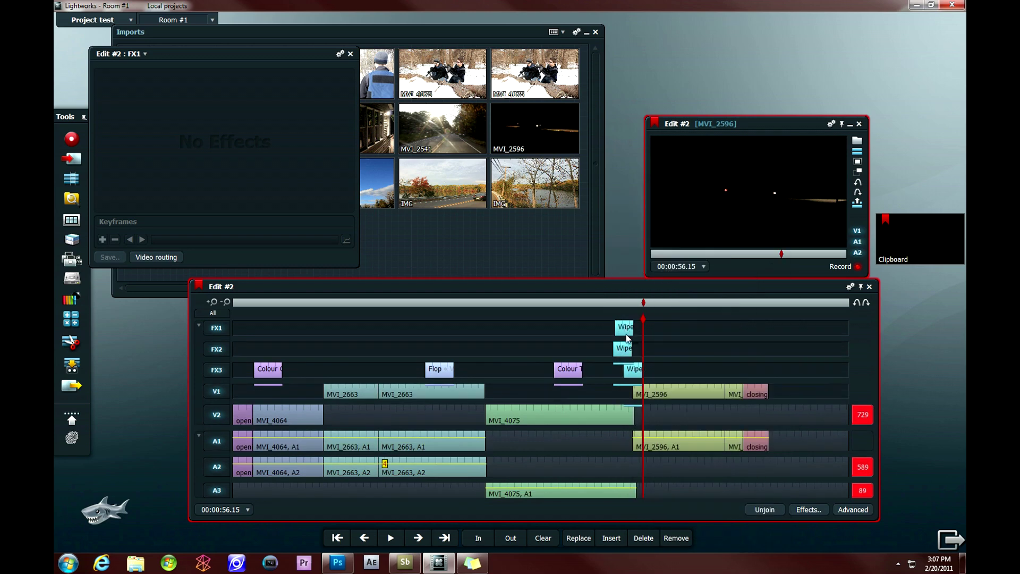
{"action": "right_click", "coordinate": [626, 323]}
{"action": "left_click", "coordinate": [667, 292]}
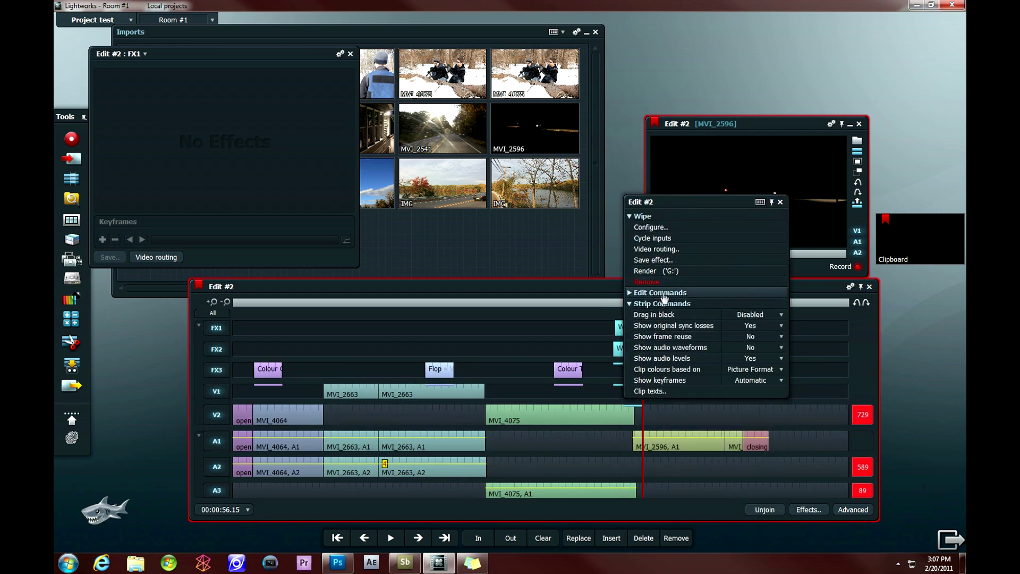
{"action": "left_click_drag", "start_coordinate": [623, 351], "coordinate": [626, 351]}
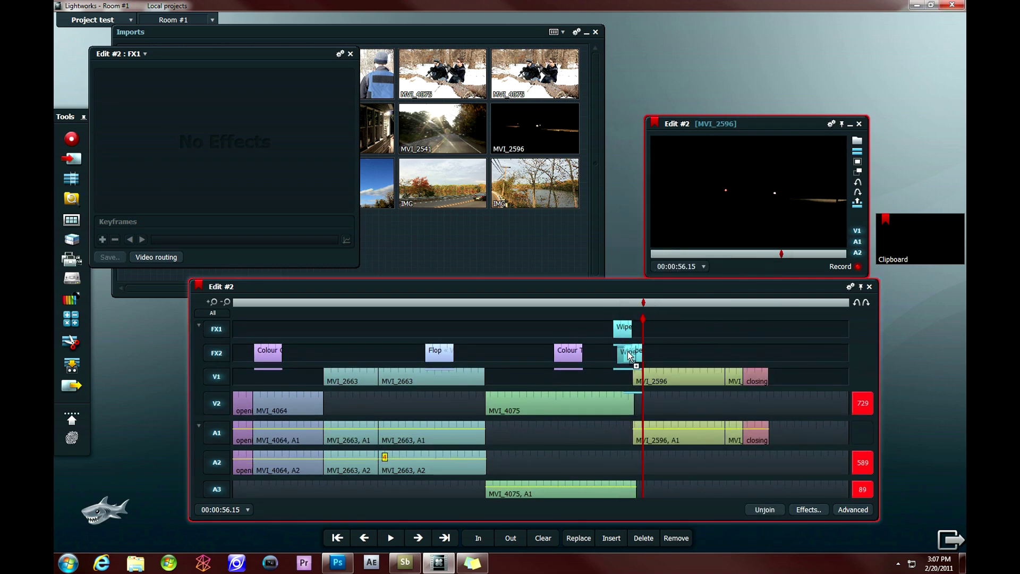
{"action": "right_click", "coordinate": [628, 351]}
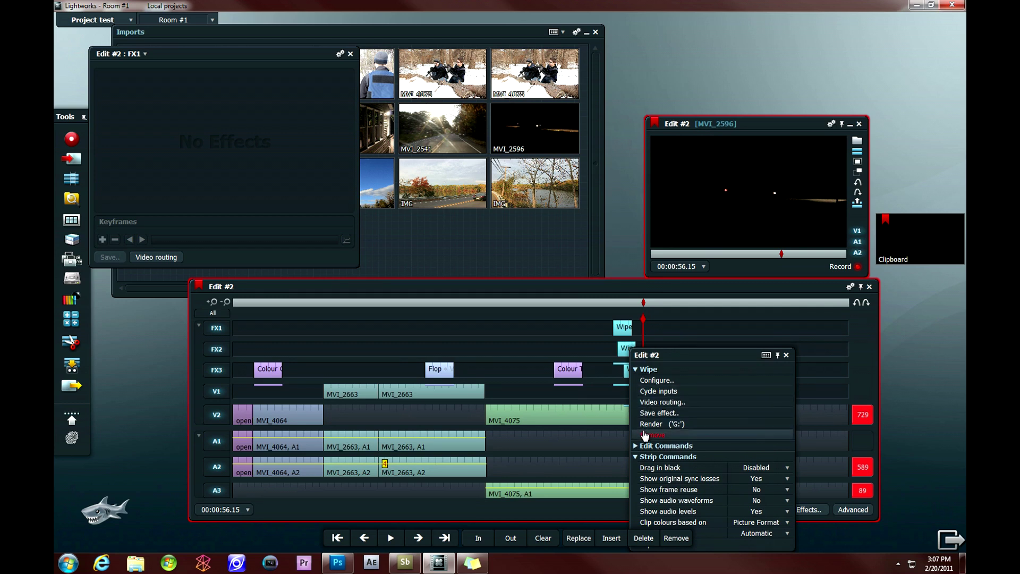
{"action": "left_click", "coordinate": [631, 345]}
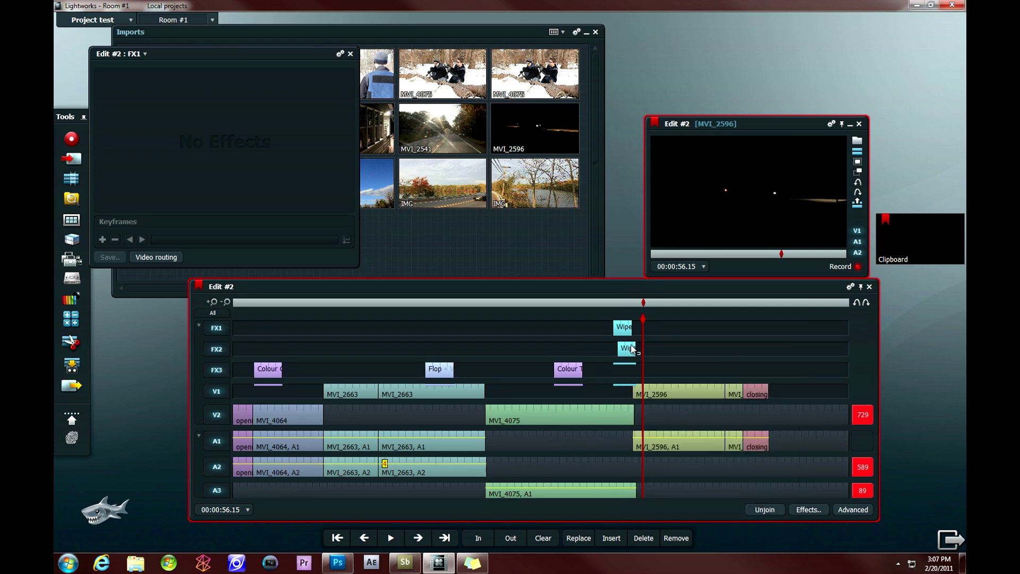
{"action": "left_click", "coordinate": [614, 303]}
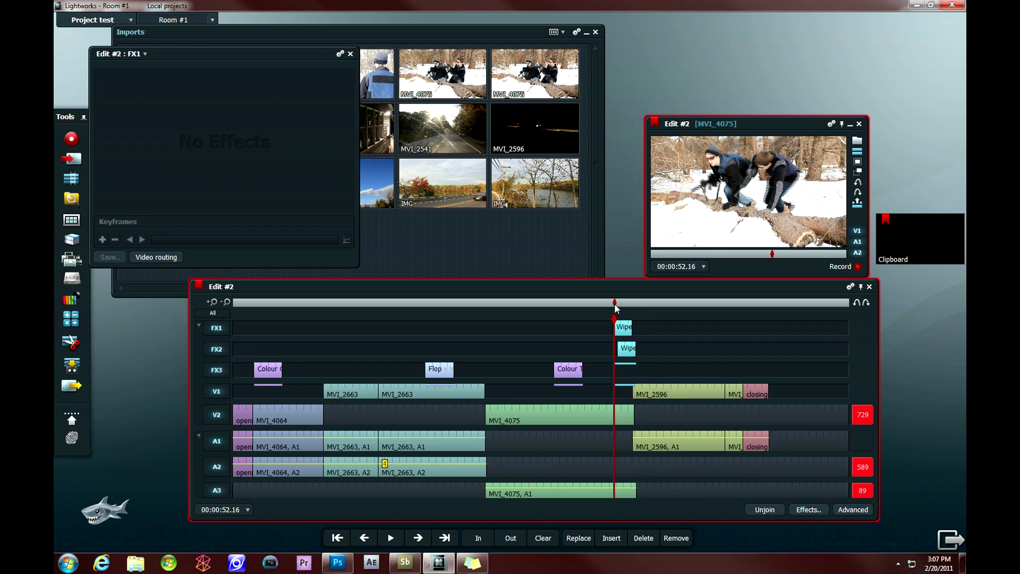
- Play through the stacked Wipes, scrub back to 52.21 and close the effect settings
{"action": "key", "text": "space"}
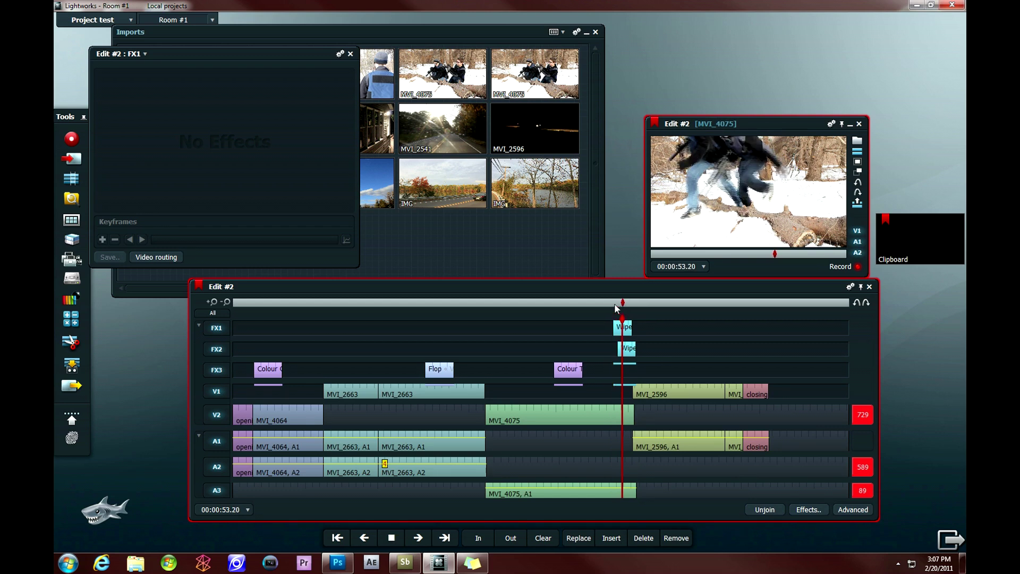
{"action": "key", "text": "space"}
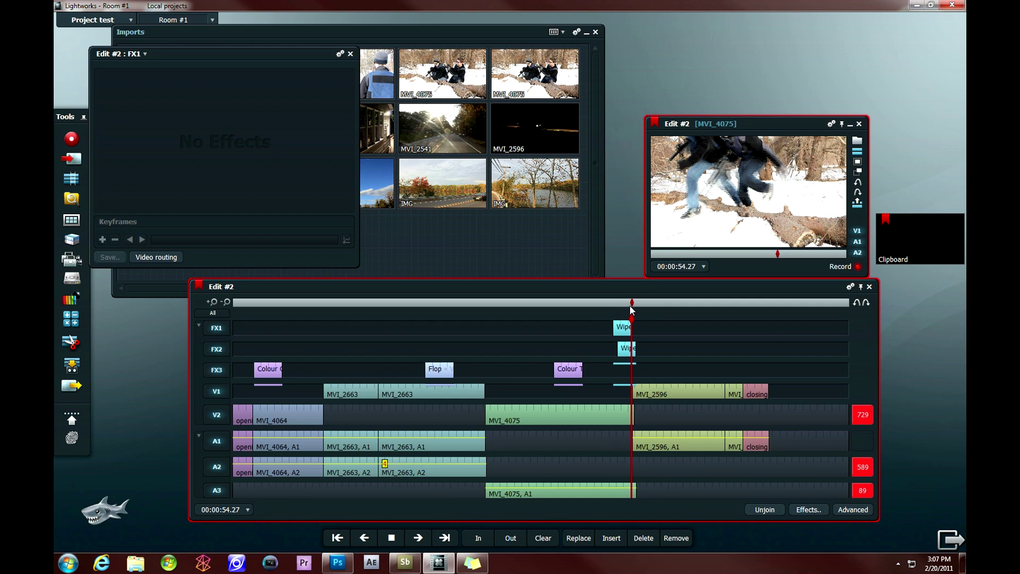
{"action": "left_click", "coordinate": [630, 303]}
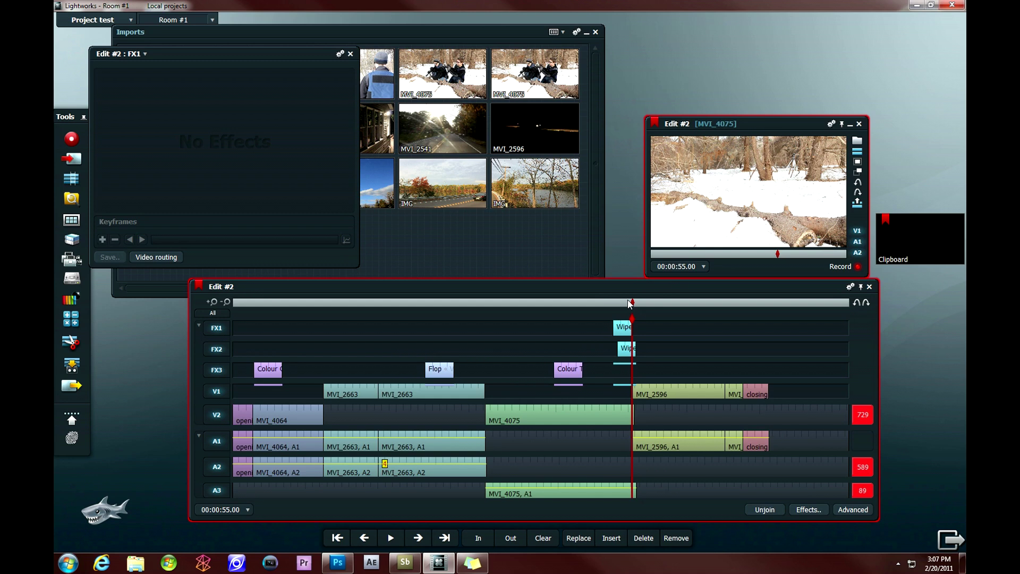
{"action": "left_click_drag", "start_coordinate": [630, 304], "coordinate": [614, 308]}
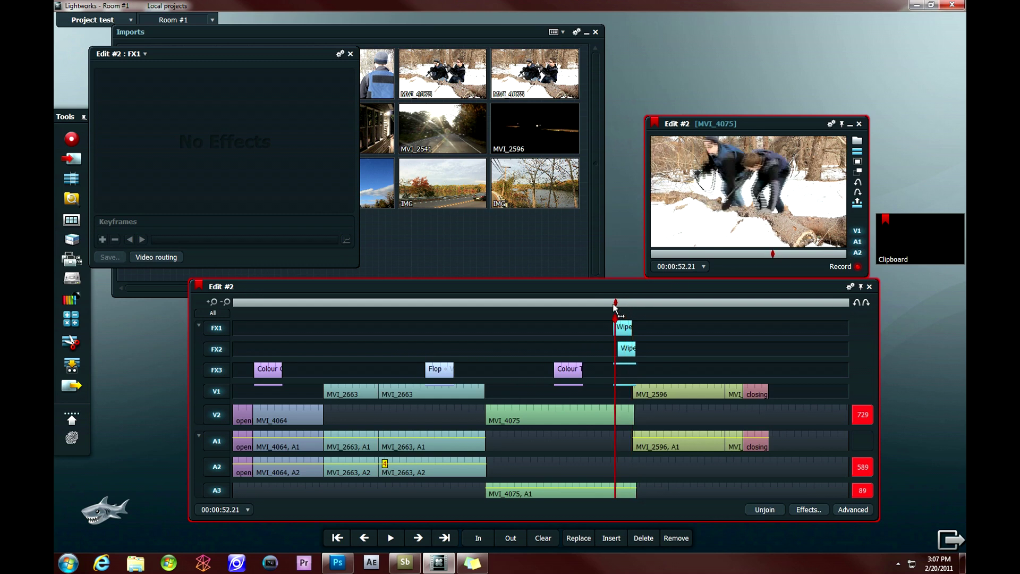
{"action": "left_click", "coordinate": [351, 54]}
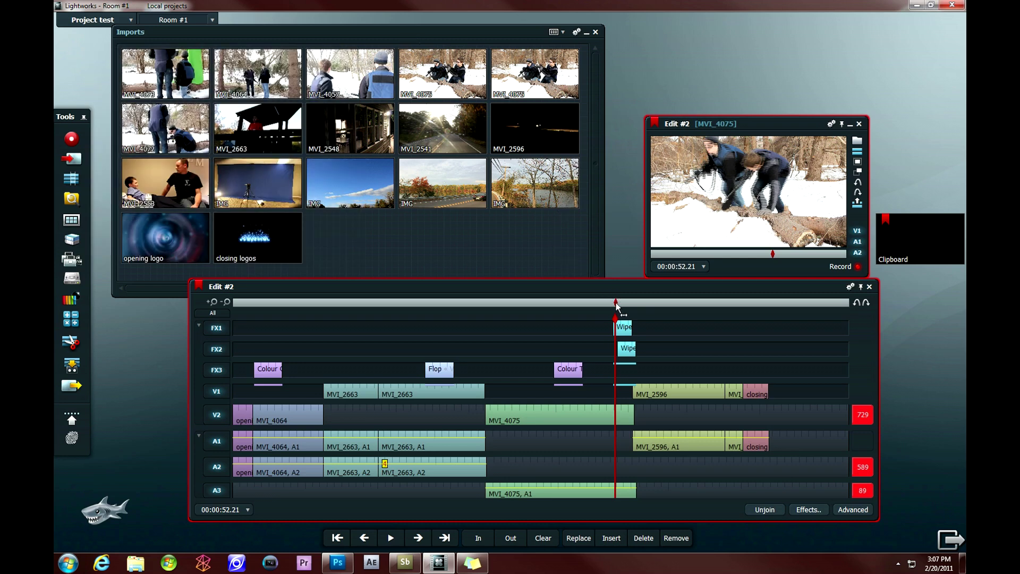
- Preview MVI_4075 before the Wipes, then move to the MVI_2663 cut at 00:00:12.12
{"action": "left_click_drag", "start_coordinate": [618, 306], "coordinate": [626, 307]}
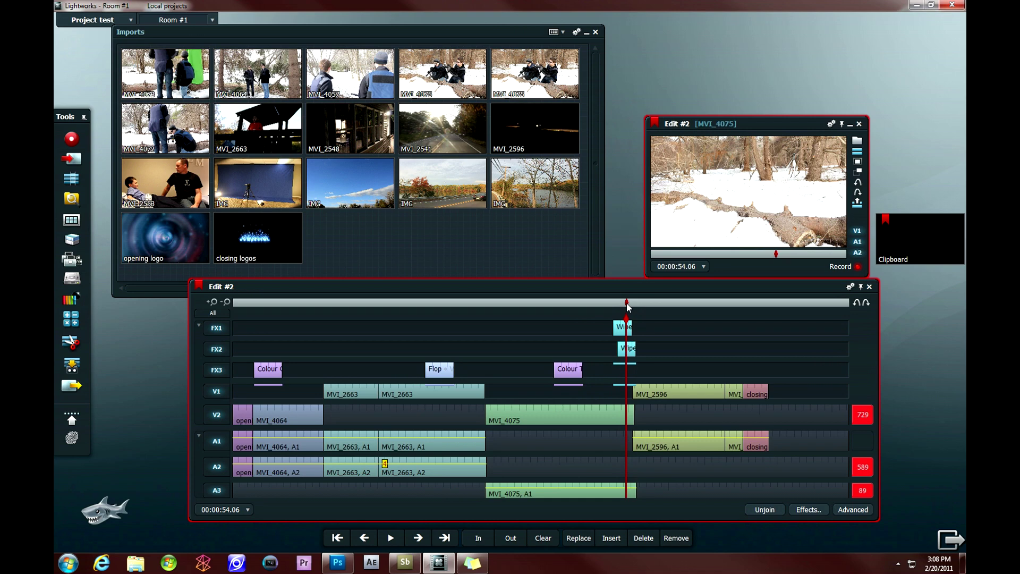
{"action": "left_click", "coordinate": [616, 303]}
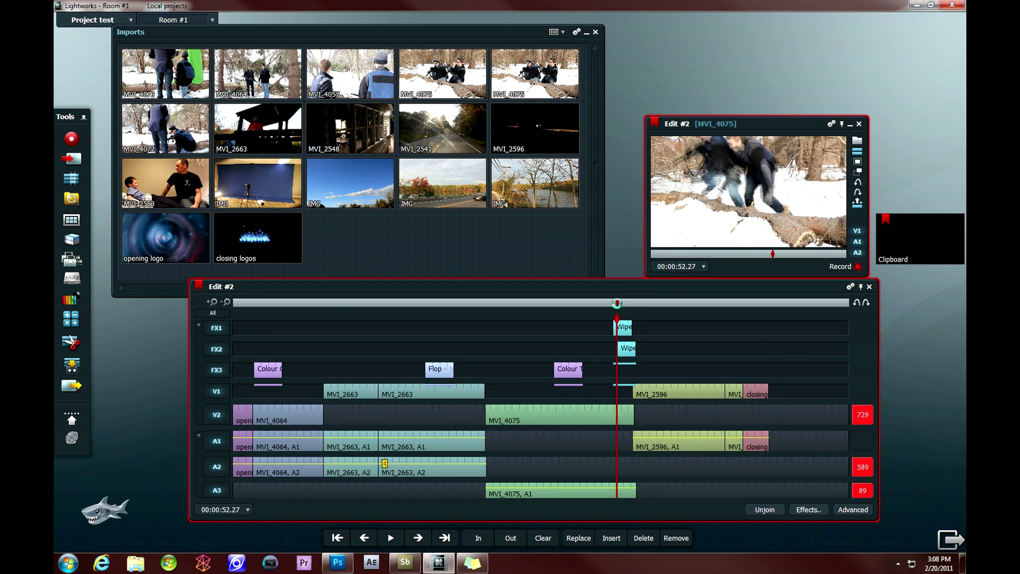
{"action": "left_click", "coordinate": [608, 303]}
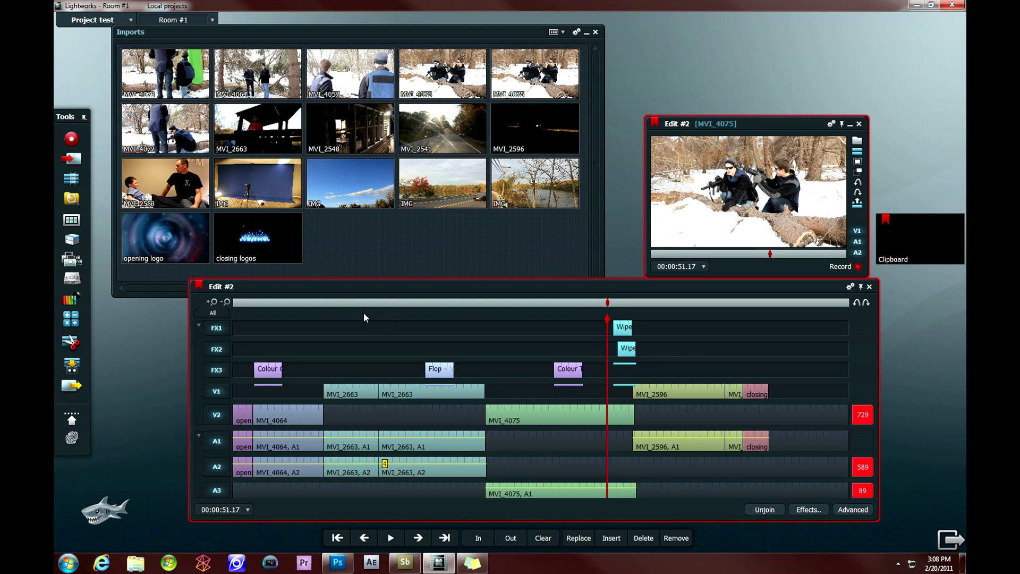
{"action": "left_click", "coordinate": [323, 303]}
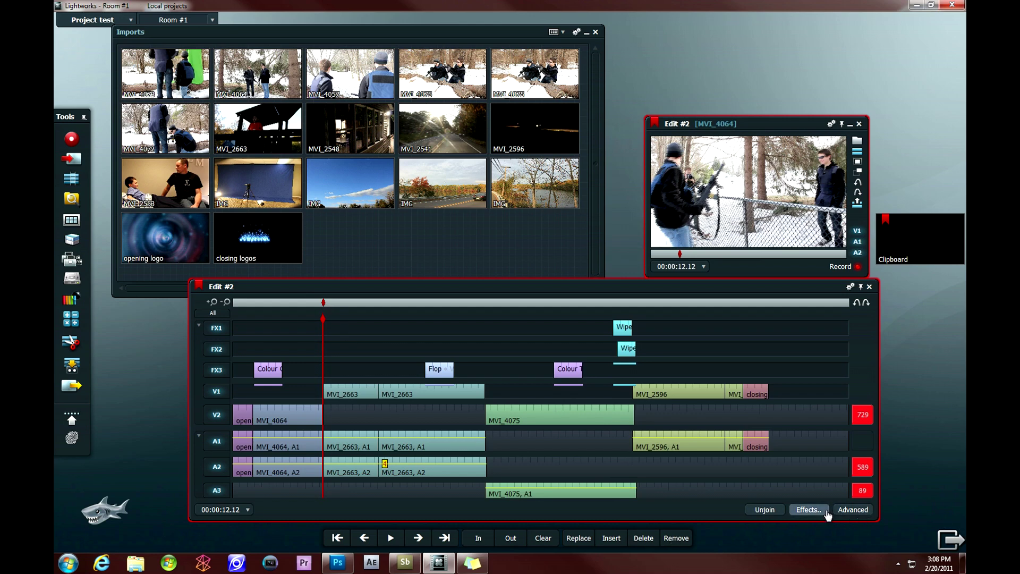
- Add a Video : Mixes Dissolve on FX1 at the MVI_4064/MVI_2663 cut with a set duration
{"action": "left_click", "coordinate": [808, 509]}
{"action": "left_click_drag", "start_coordinate": [294, 237], "coordinate": [294, 203]}
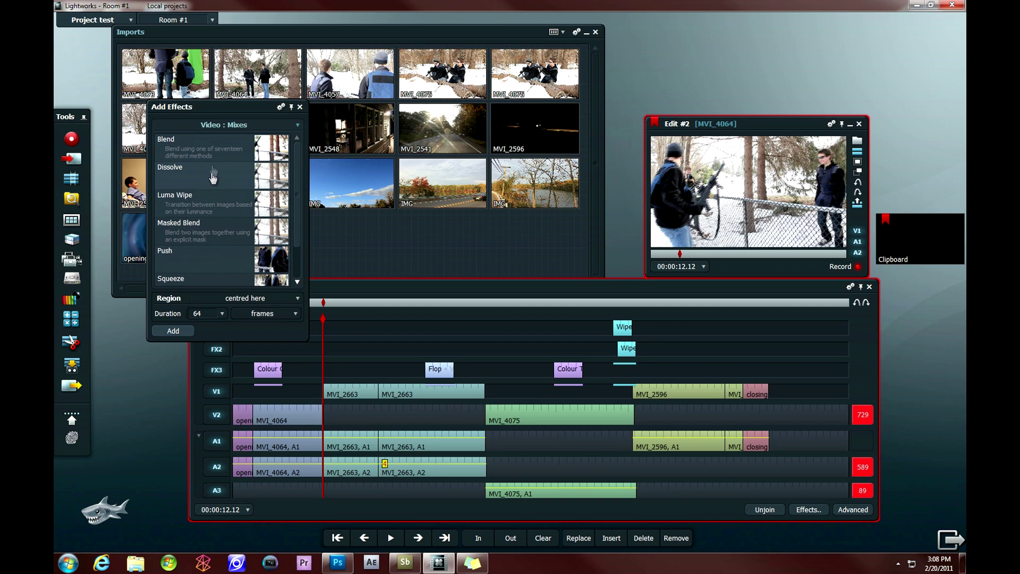
{"action": "left_click", "coordinate": [215, 177]}
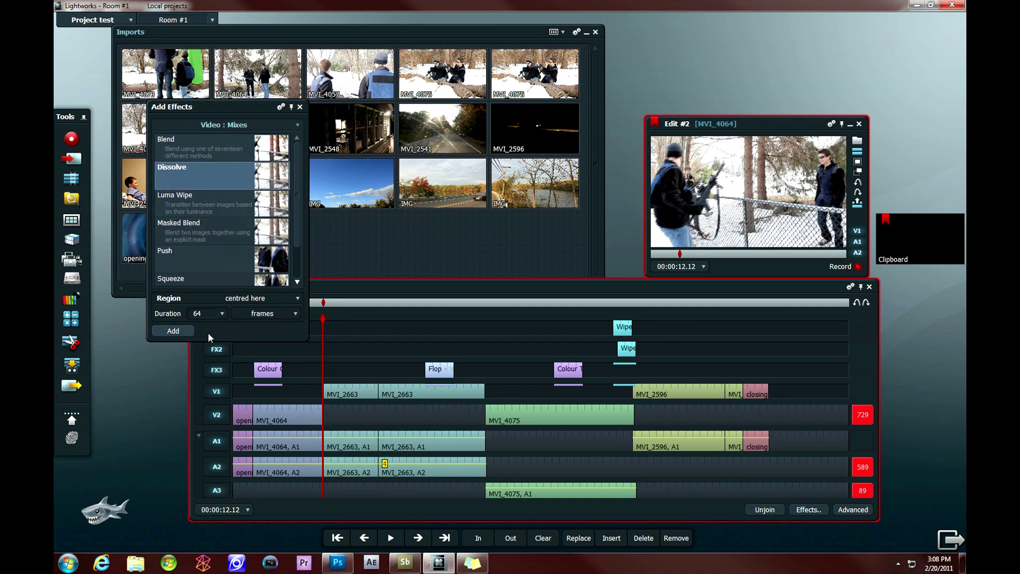
{"action": "left_click", "coordinate": [222, 313]}
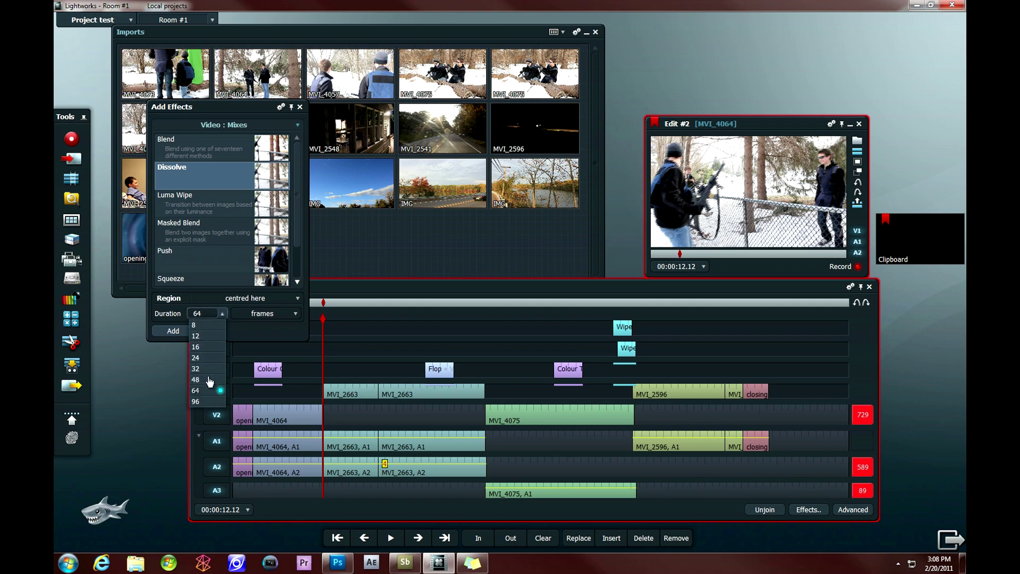
{"action": "left_click", "coordinate": [205, 391]}
{"action": "left_click", "coordinate": [173, 330]}
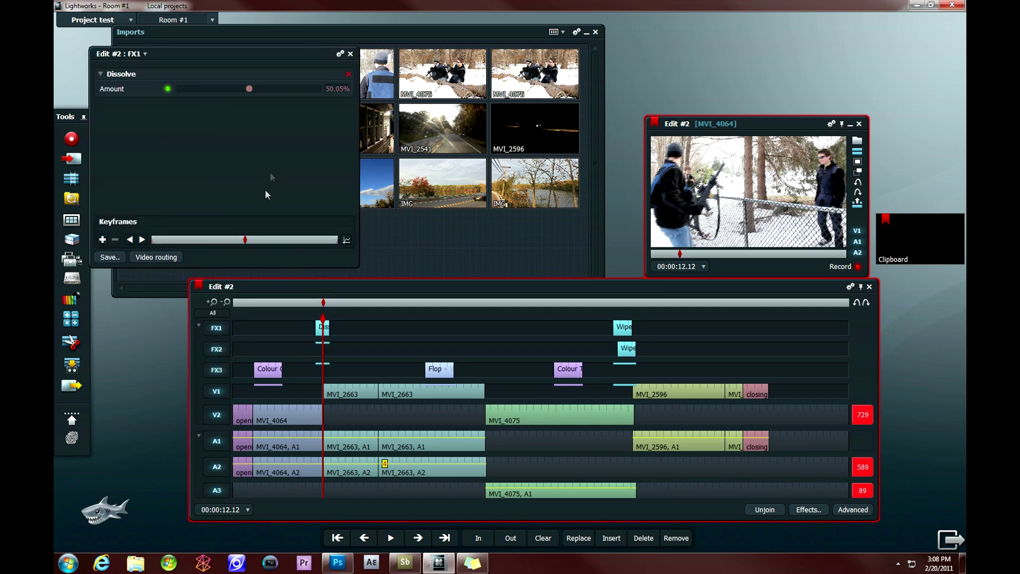
- Add a Dissolve Amount keyframe and raise the Amount to about 78%
{"action": "left_click", "coordinate": [103, 239]}
{"action": "key", "text": "space"}
{"action": "left_click_drag", "start_coordinate": [208, 90], "coordinate": [290, 97]}
- Play and scrub through the dissolve from MVI_4064 into MVI_2663 to check the blend
{"action": "left_click_drag", "start_coordinate": [322, 302], "coordinate": [316, 303]}
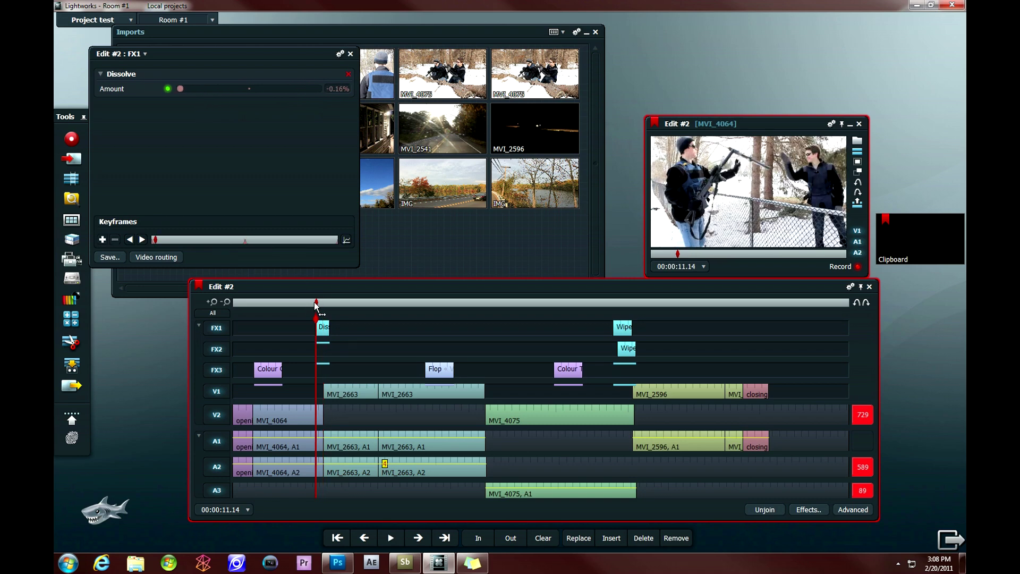
{"action": "key", "text": "space"}
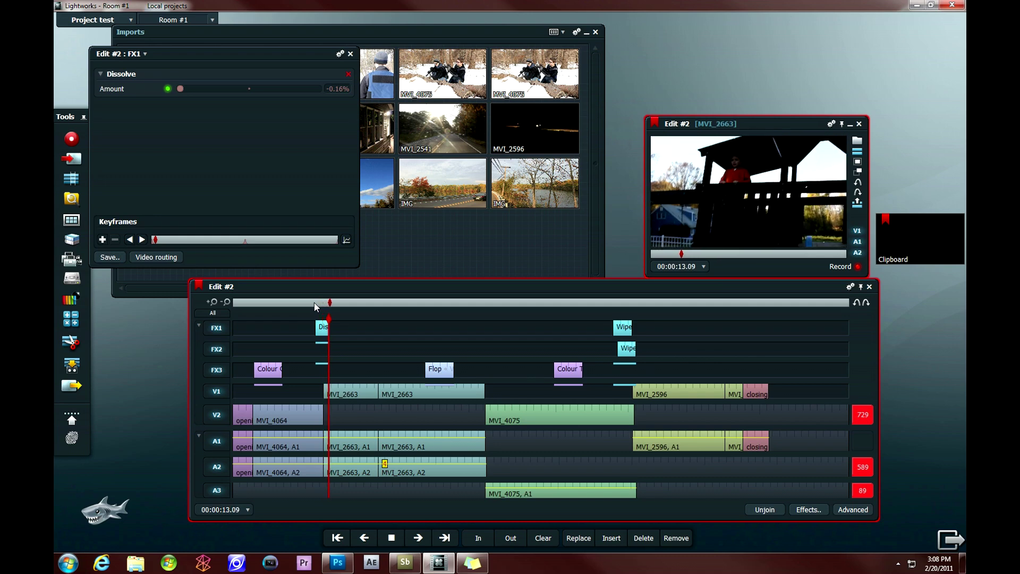
{"action": "key", "text": "space"}
{"action": "left_click", "coordinate": [324, 302]}
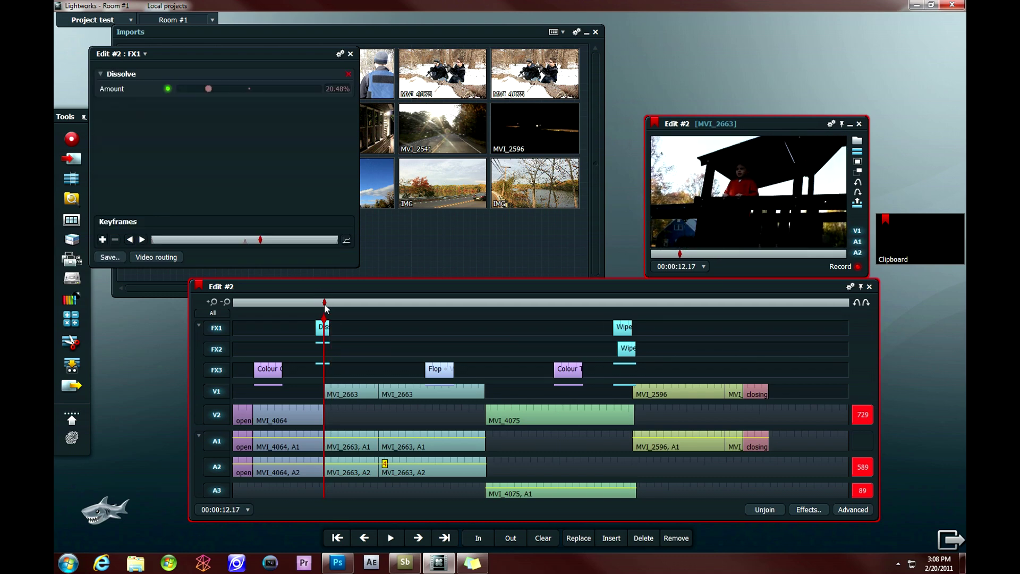
{"action": "left_click_drag", "start_coordinate": [325, 303], "coordinate": [320, 303]}
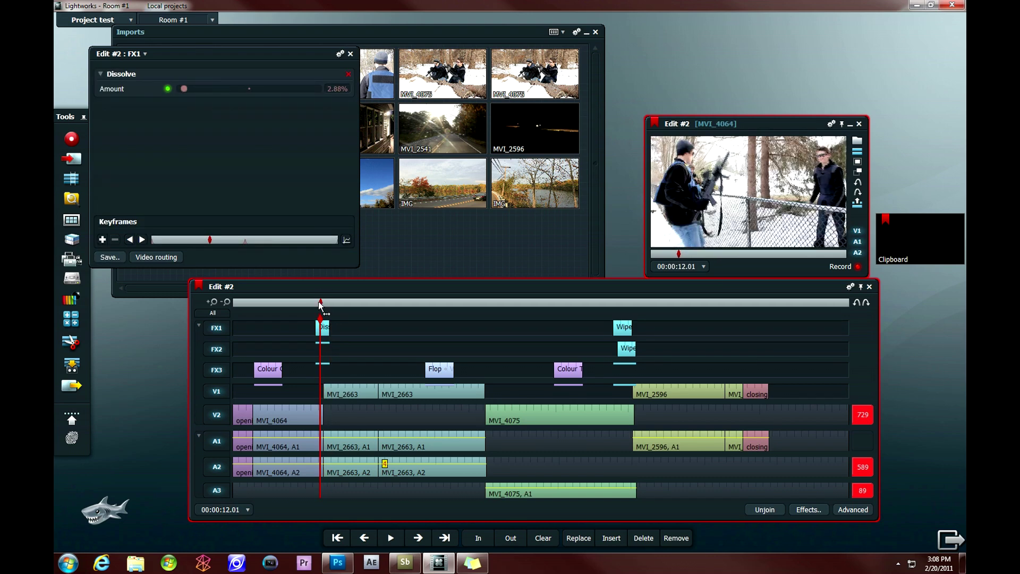
{"action": "left_click_drag", "start_coordinate": [321, 303], "coordinate": [327, 303]}
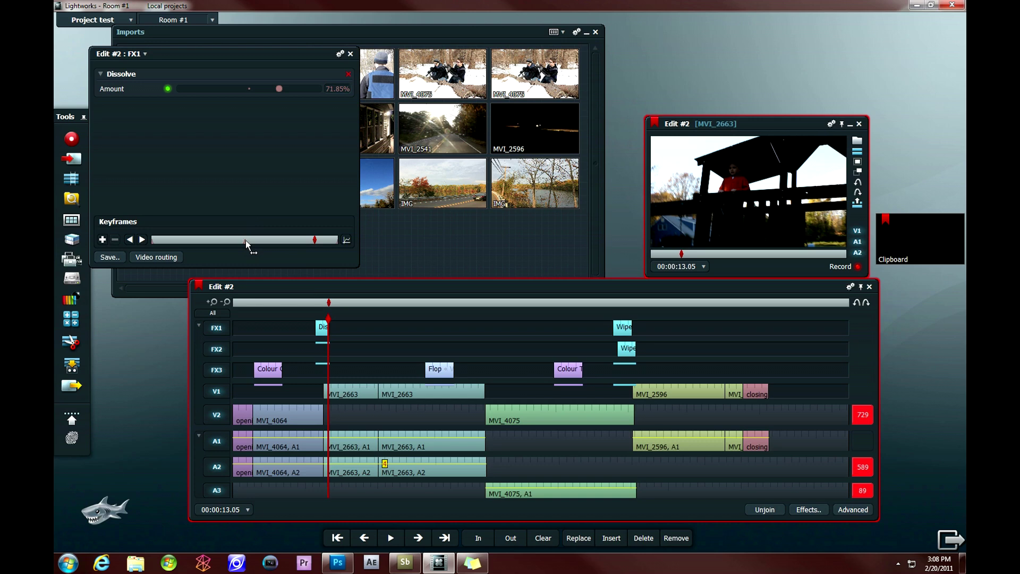
- Set the Dissolve Amount to 100% at the 00:00:12.12 keyframe, then return before the dissolve
{"action": "left_click", "coordinate": [245, 240]}
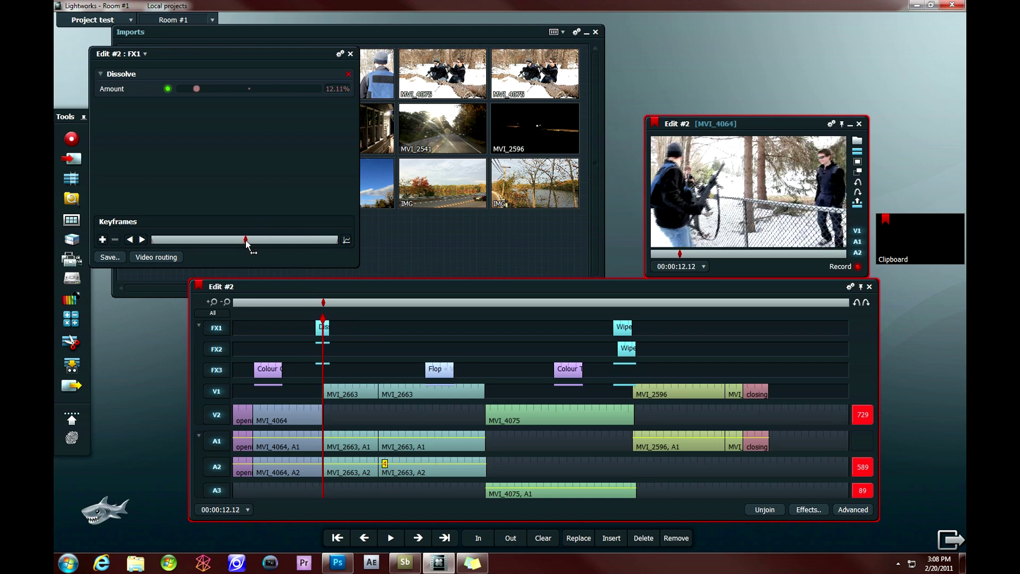
{"action": "left_click", "coordinate": [195, 88]}
{"action": "left_click", "coordinate": [317, 89]}
{"action": "left_click", "coordinate": [313, 301]}
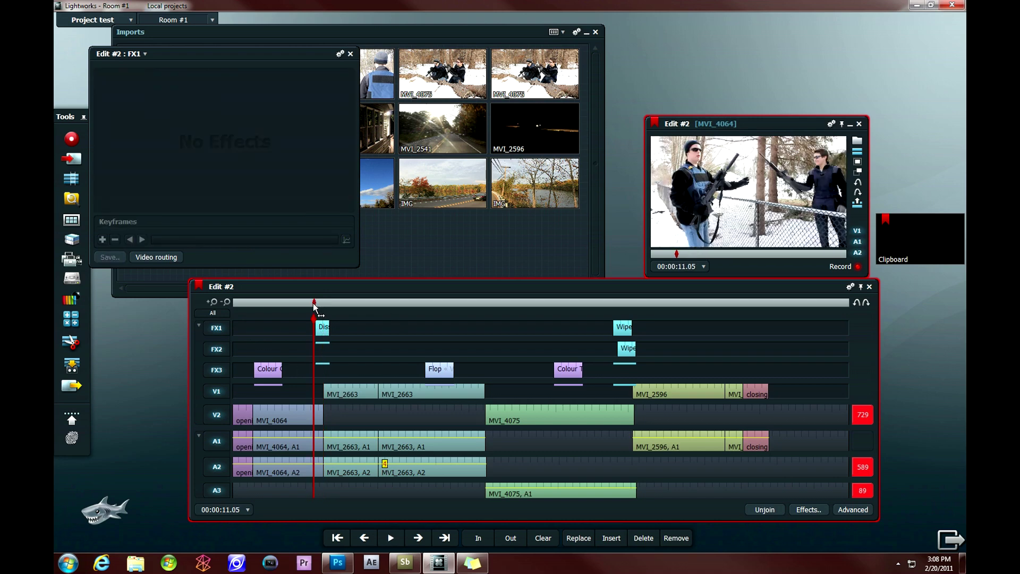
- Replay the dissolve, then lower the end keyframe's Amount to about 58%
{"action": "key", "text": "space"}
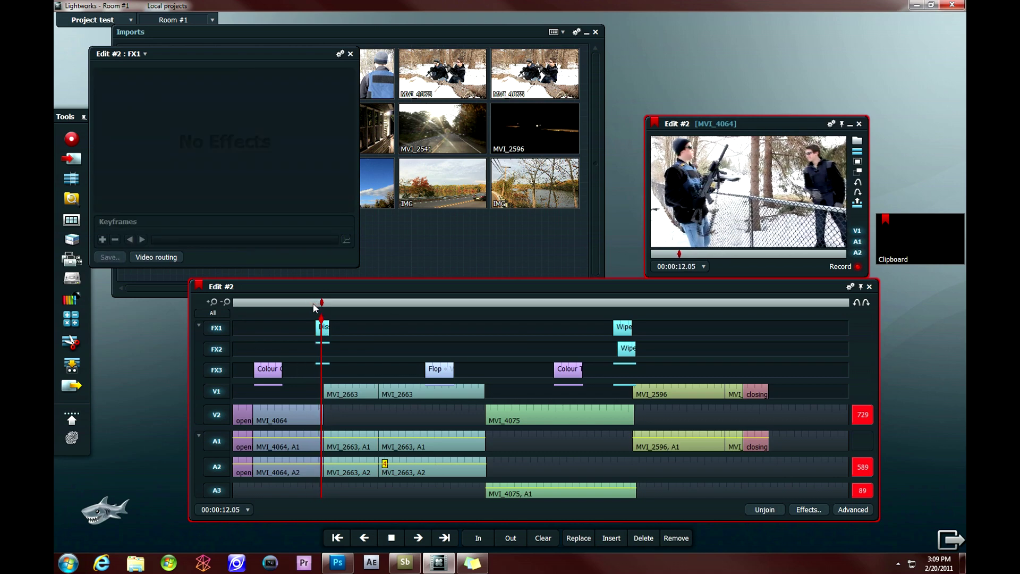
{"action": "key", "text": "space"}
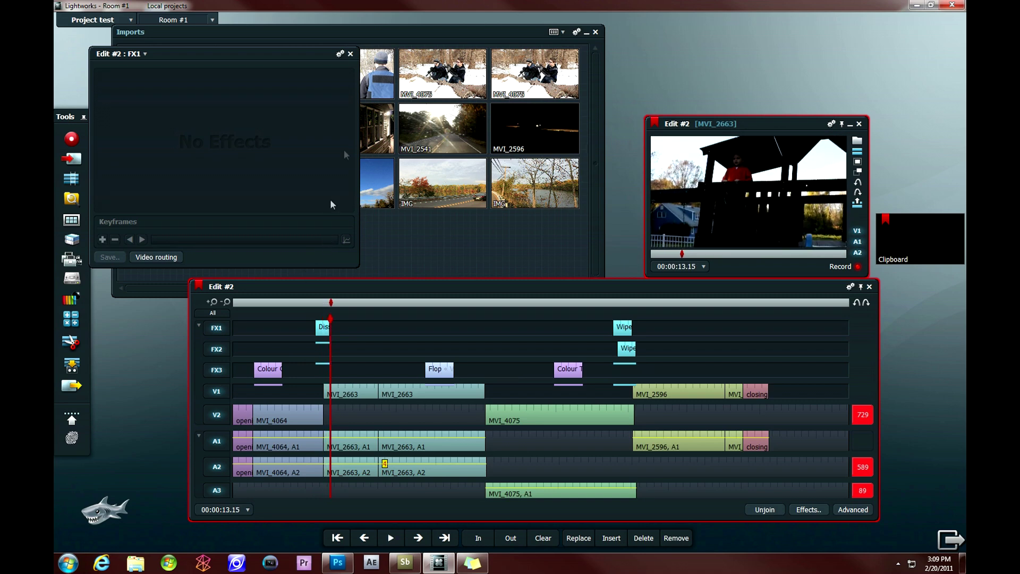
{"action": "left_click", "coordinate": [321, 302]}
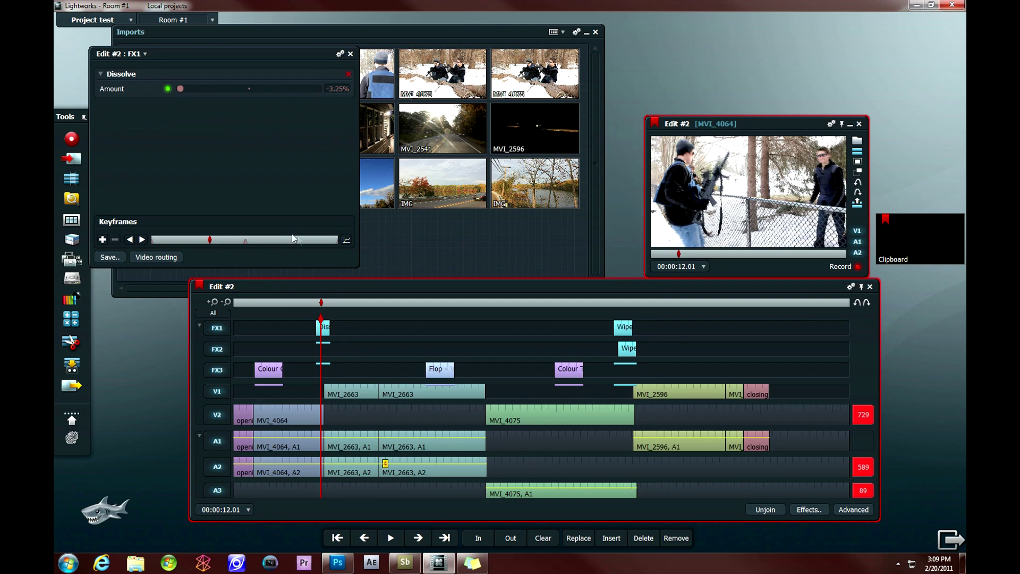
{"action": "left_click", "coordinate": [323, 239]}
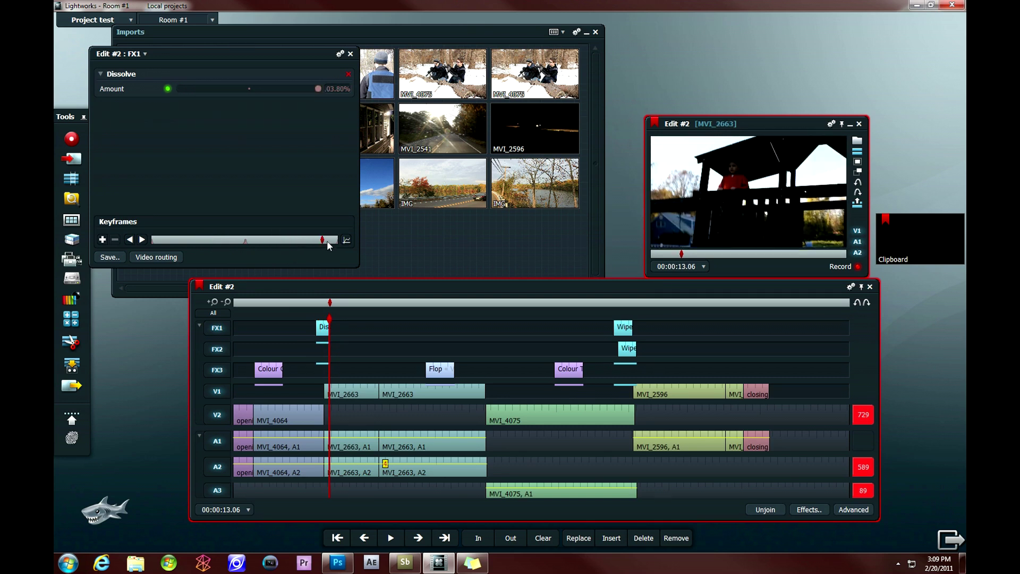
{"action": "left_click_drag", "start_coordinate": [327, 241], "coordinate": [335, 240]}
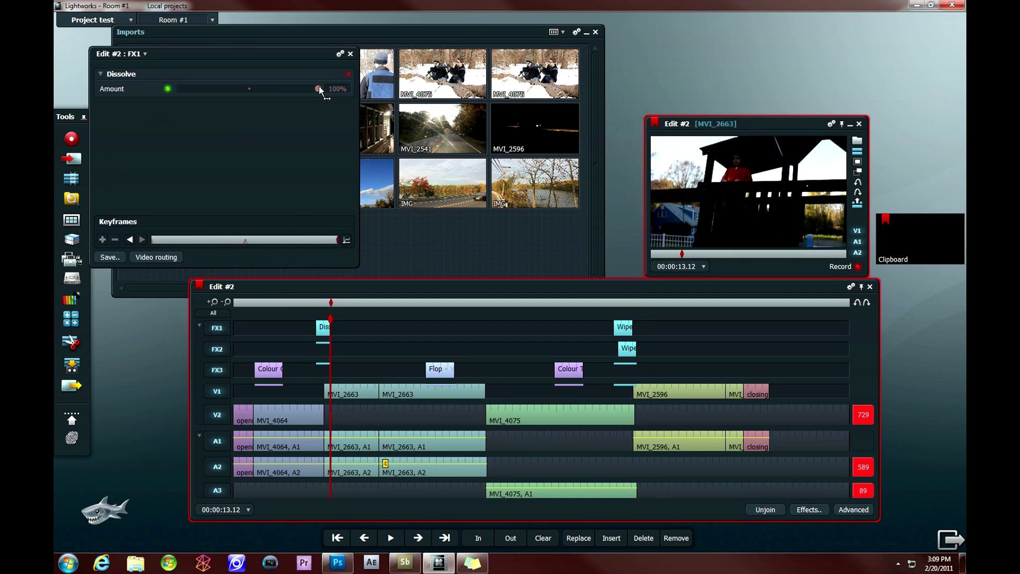
{"action": "left_click_drag", "start_coordinate": [319, 86], "coordinate": [262, 90]}
- Replay and scrub the keyframed dissolve to check it, then close the Dissolve settings
{"action": "left_click", "coordinate": [314, 302]}
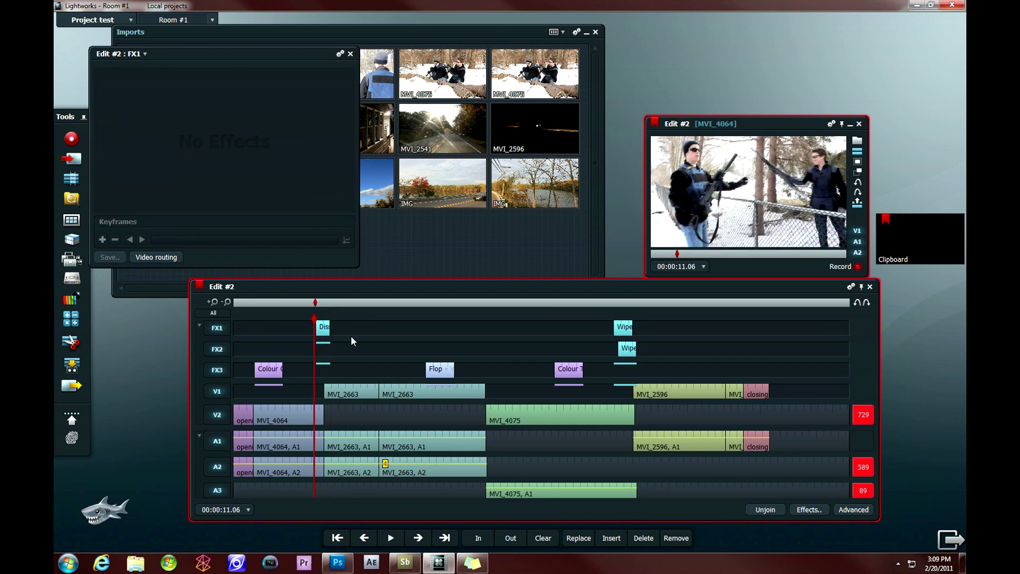
{"action": "left_click", "coordinate": [391, 538]}
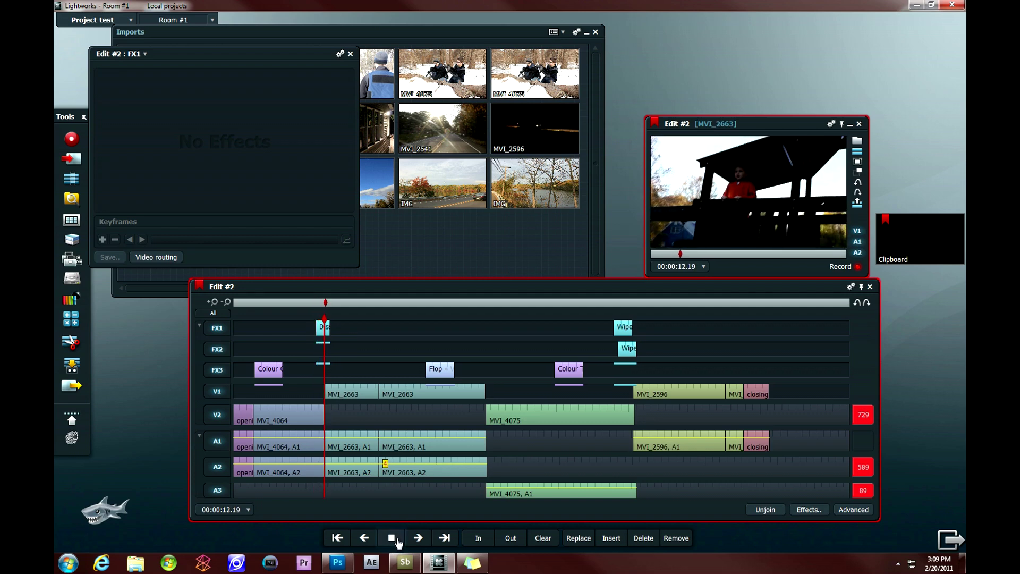
{"action": "left_click", "coordinate": [397, 539]}
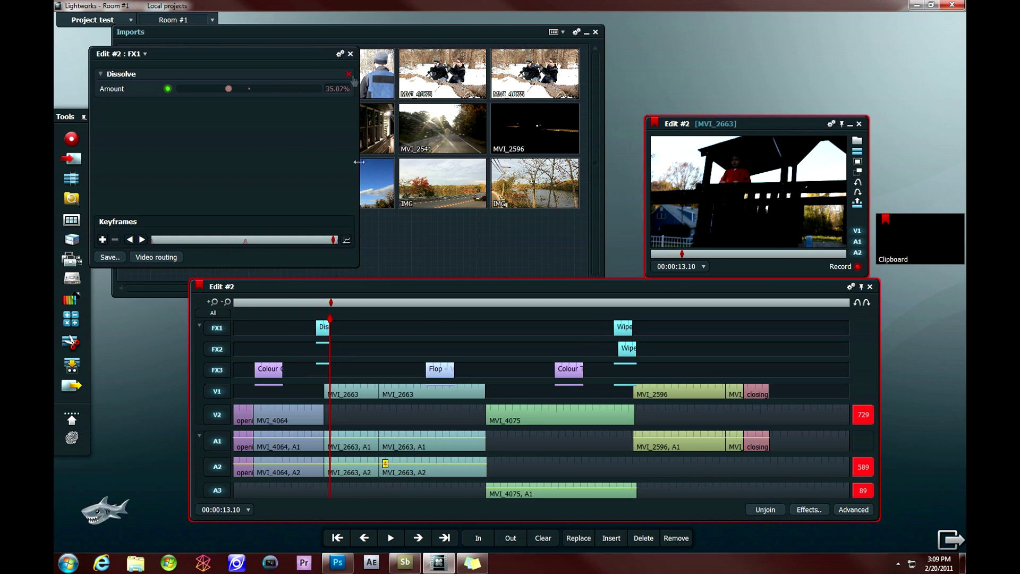
{"action": "left_click_drag", "start_coordinate": [320, 306], "coordinate": [329, 307]}
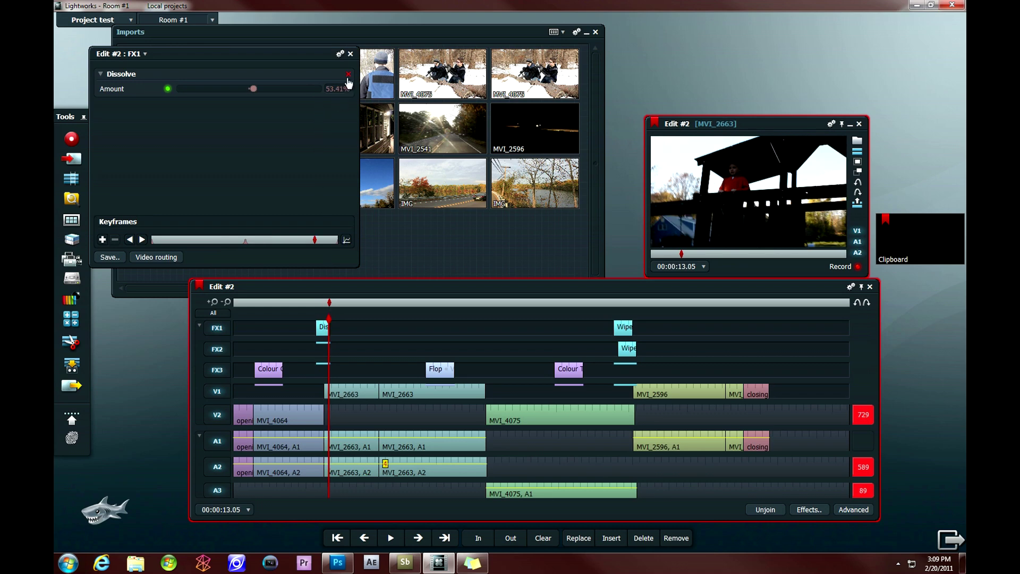
{"action": "left_click", "coordinate": [350, 54]}
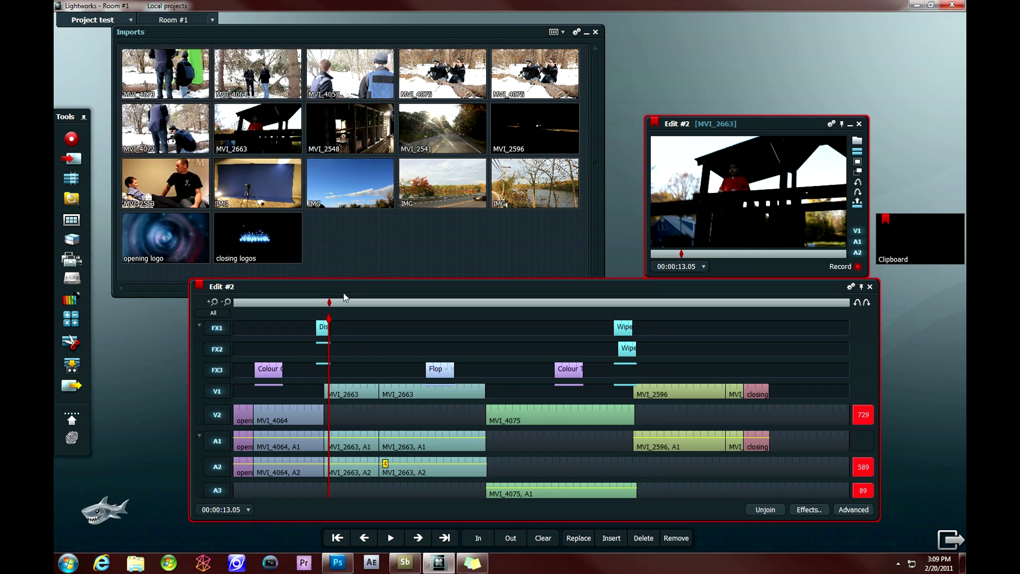